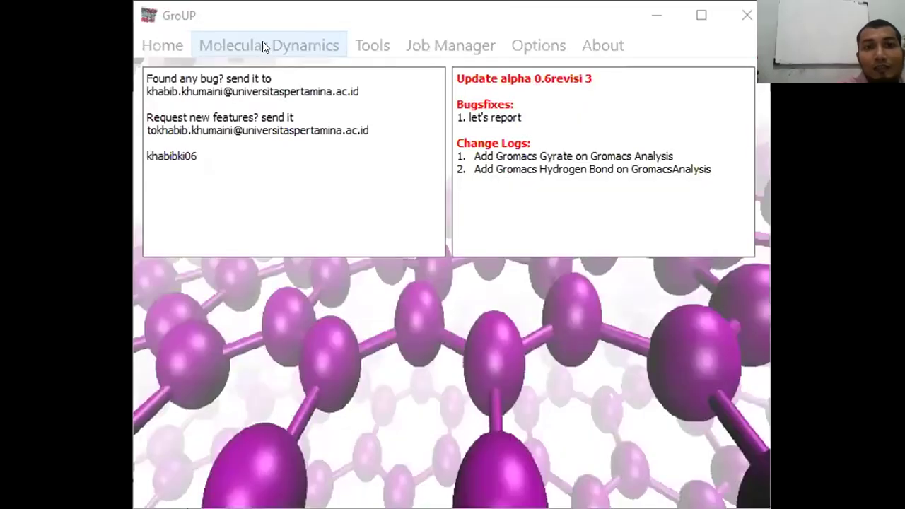
- Open the GROMACS MD Simulation setup
left_click(262, 41)
mouse_move(311, 73)
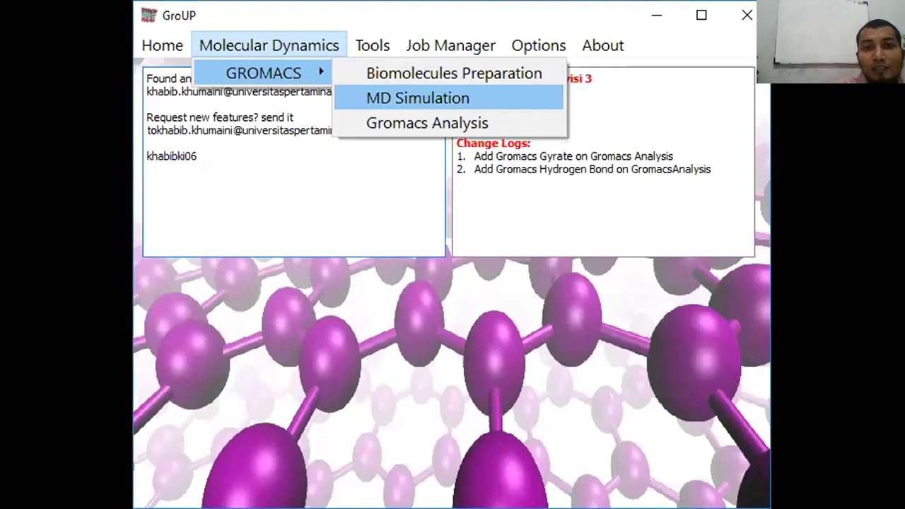
left_click(411, 97)
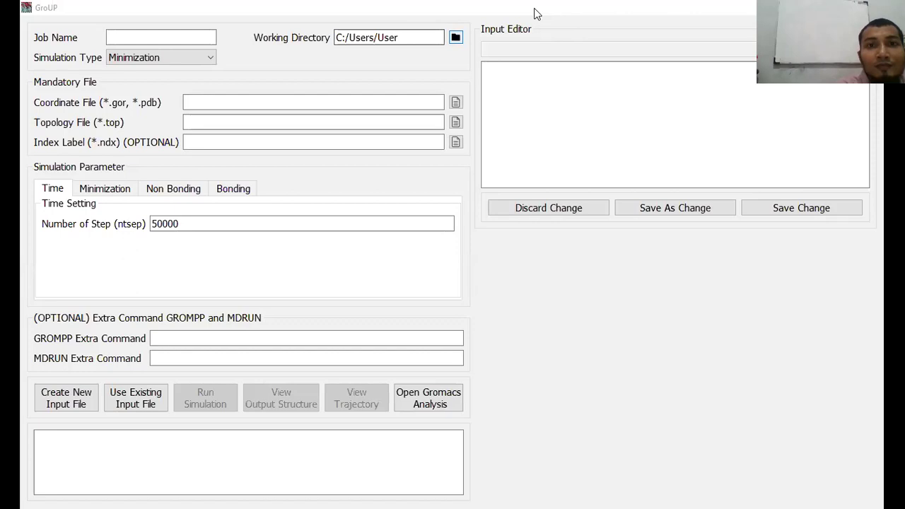
- Set the simulation's working directory to D:/test/Hexane/hex
scroll(92, 212, "up", 1)
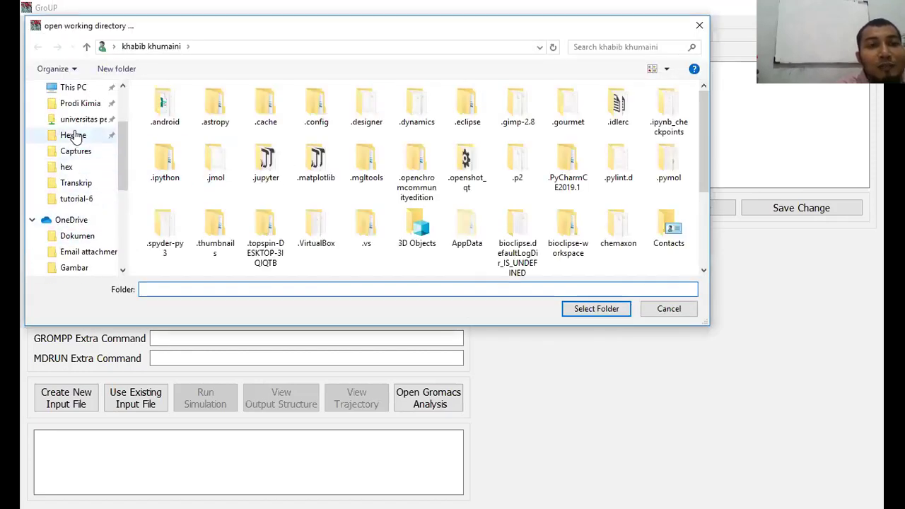
left_click(74, 135)
double_click(175, 107)
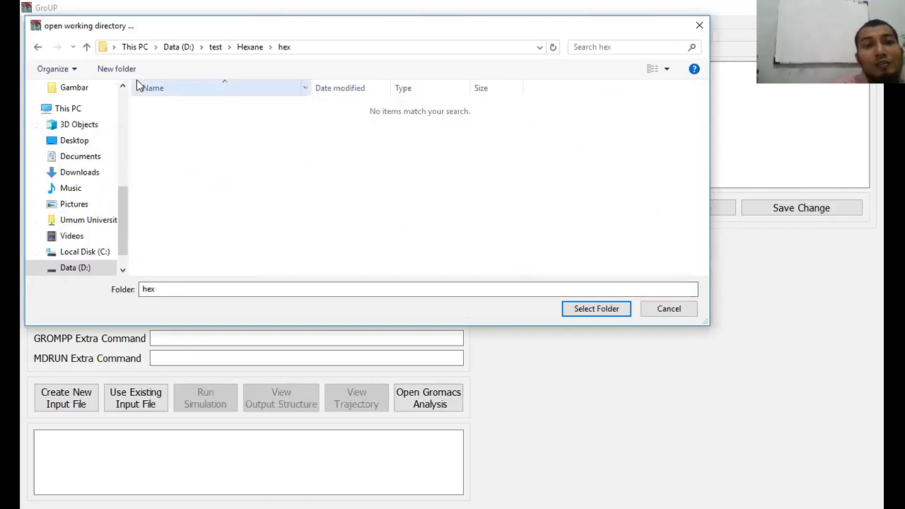
left_click(594, 310)
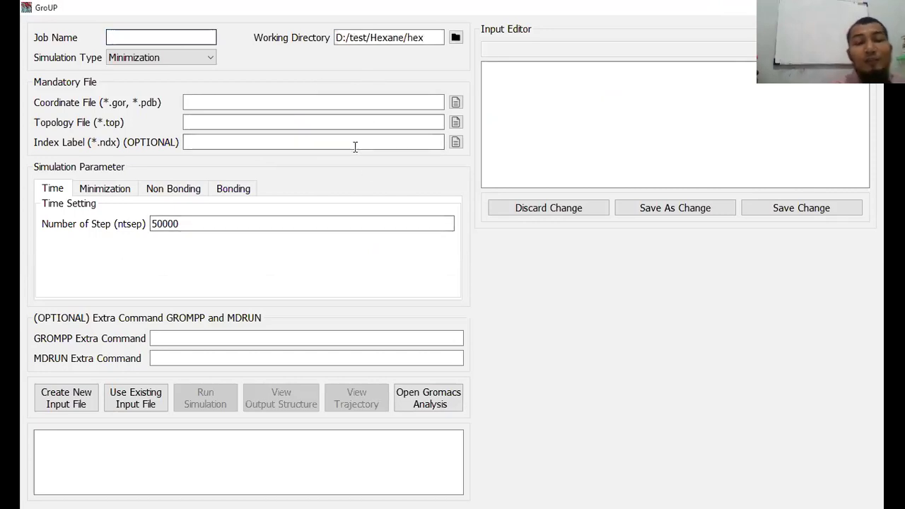
- Name the job hex-ekuilibrasi-nvt
type("l")
key("BackSpace")
key("BackSpace")
type("hex")
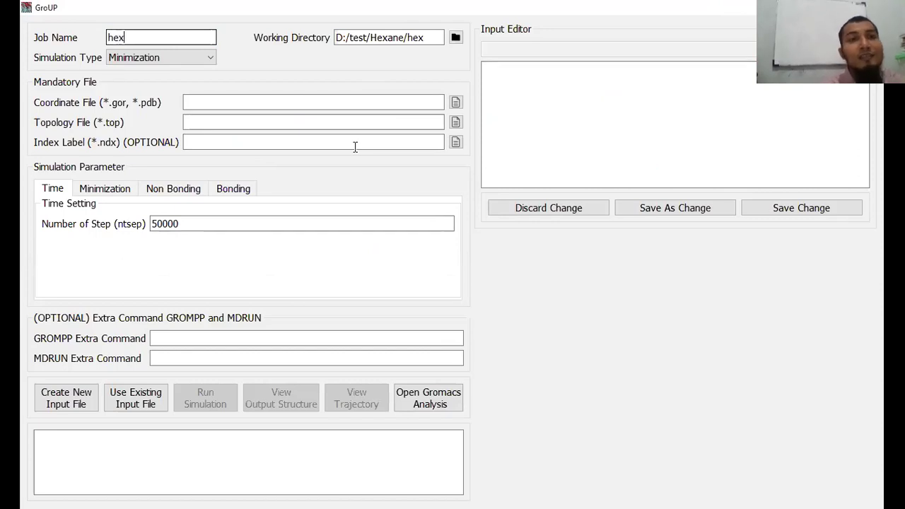
key("BackSpace")
key("BackSpace")
type("equ")
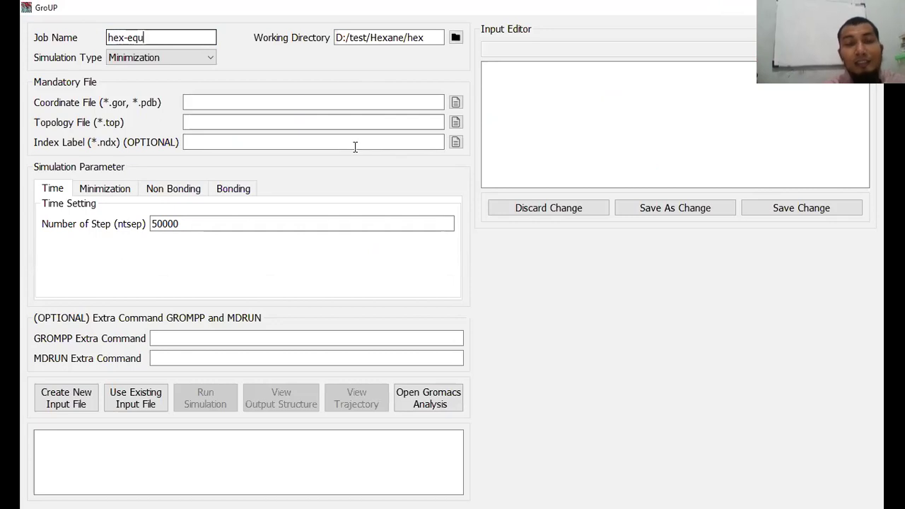
type("i")
key("BackSpace")
key("BackSpace")
key("BackSpace")
type("kuilibrasi-nvt")
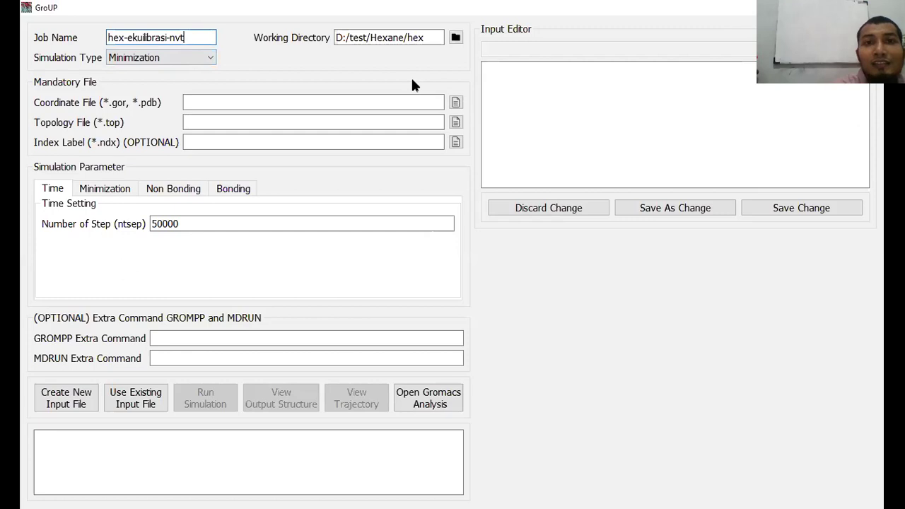
- Set the simulation type to Equilibration with the NVT ensemble and show the time settings
left_click(142, 60)
left_click(144, 82)
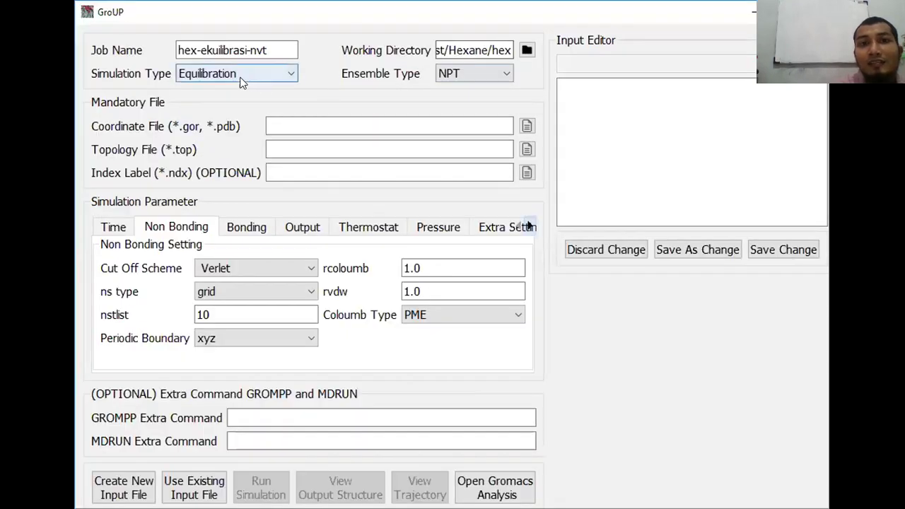
left_click(475, 76)
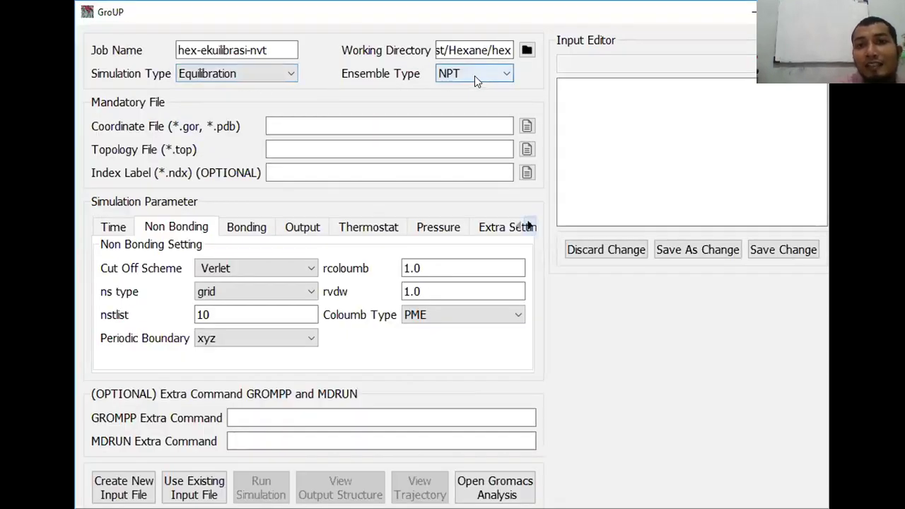
left_click(475, 75)
left_click(468, 99)
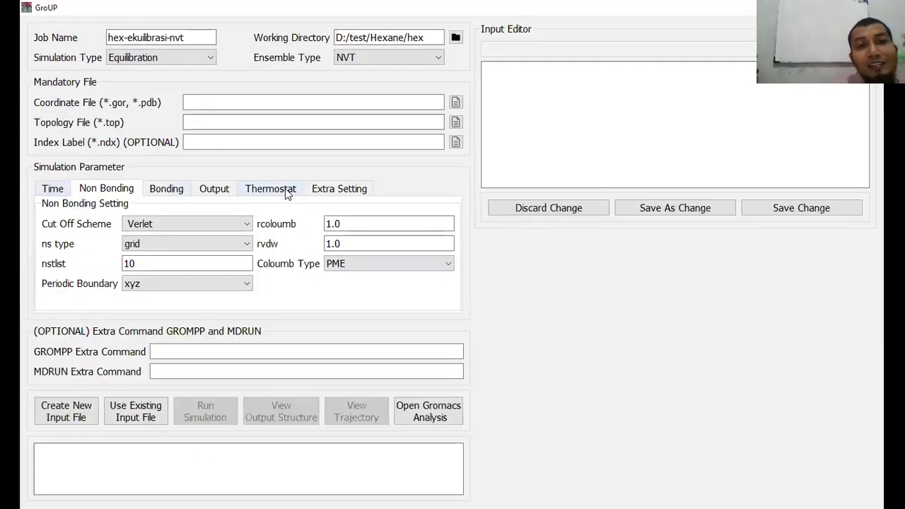
left_click(386, 226)
left_click(56, 192)
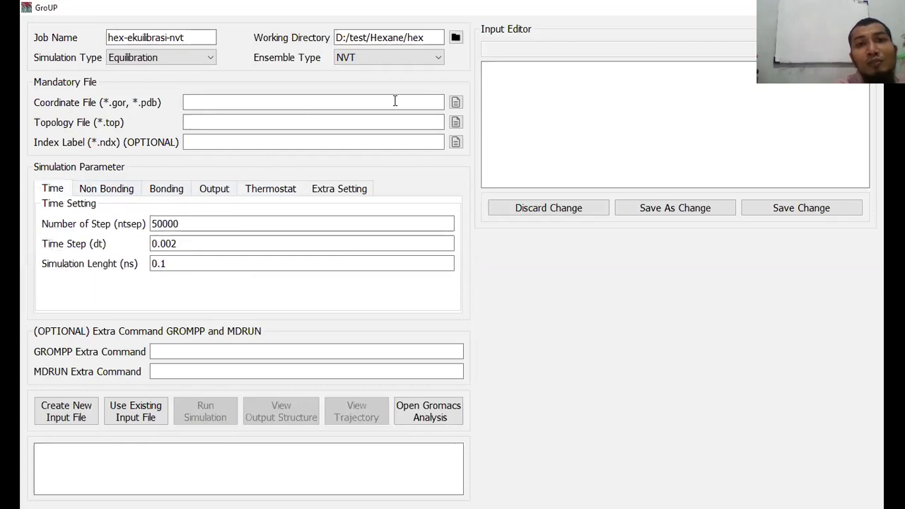
- Load hex-minim.gro from the hex folder as the coordinate file
left_click(455, 103)
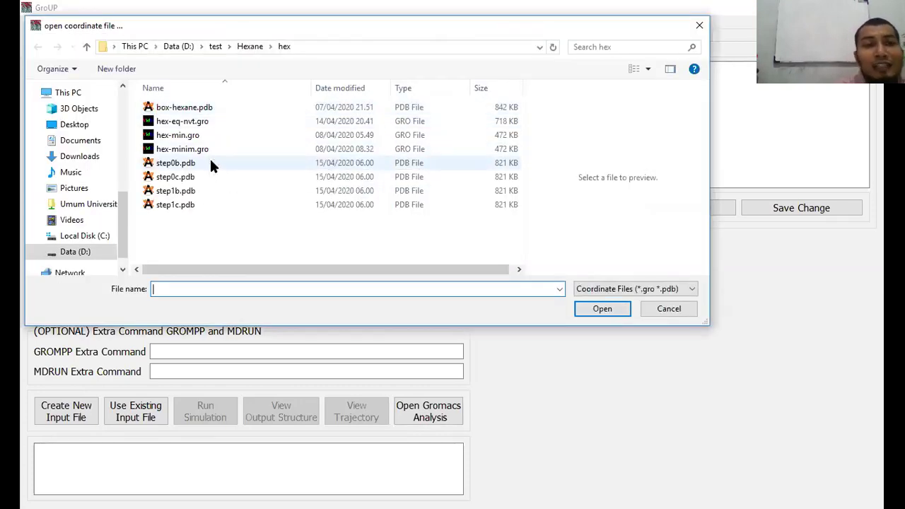
left_click(191, 115)
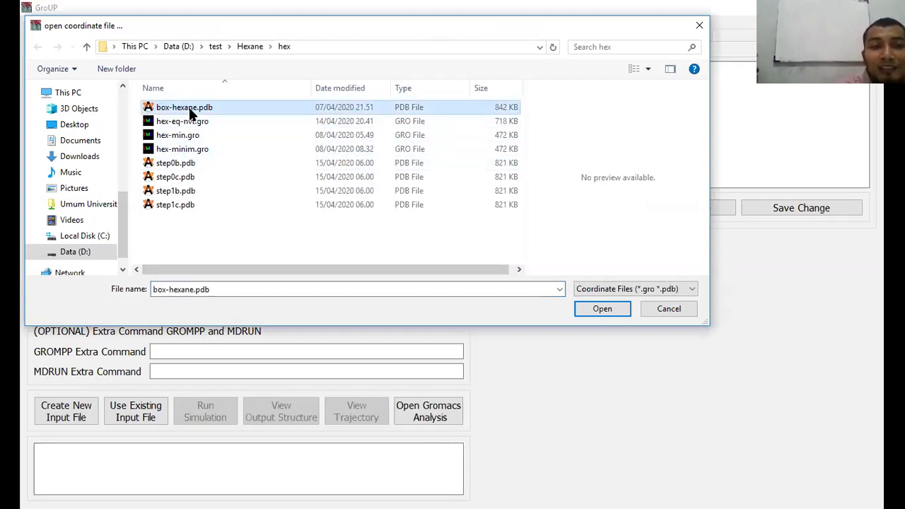
left_click(193, 151)
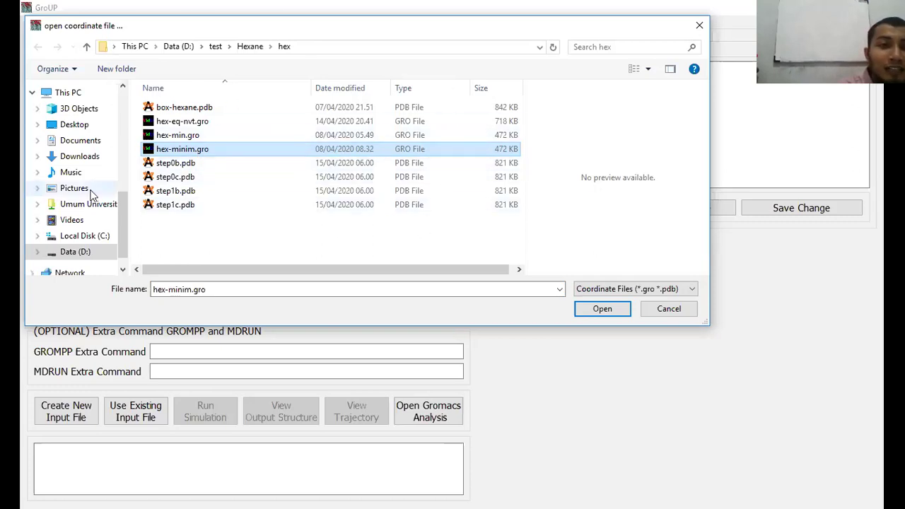
left_click(174, 110)
left_click(187, 155)
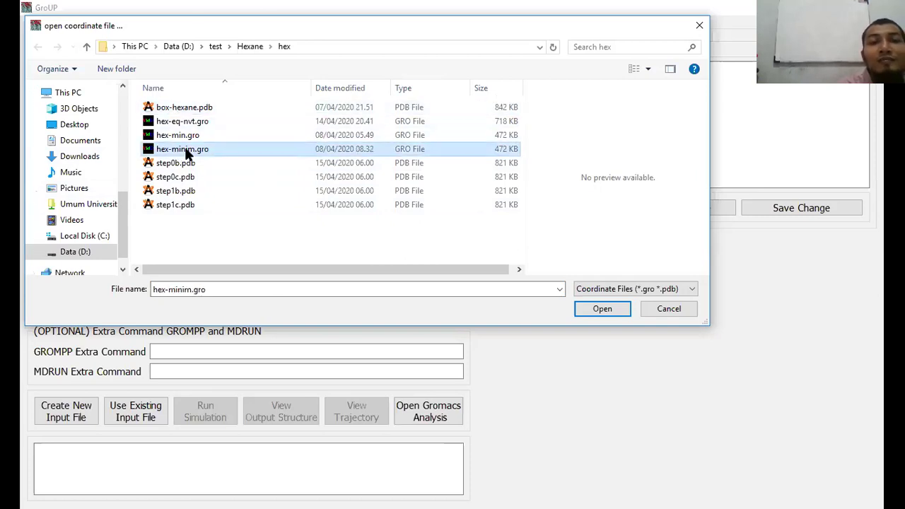
key("Return")
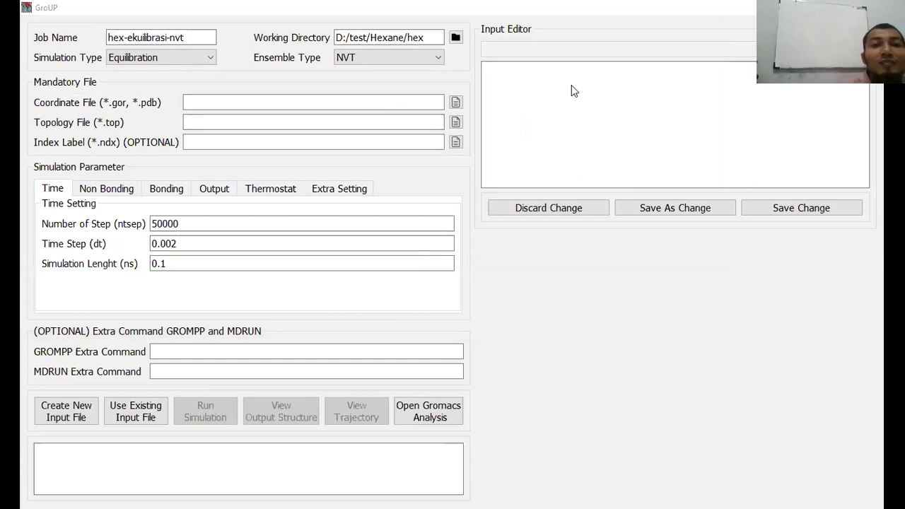
- Load box-hexane.top as the topology file
left_click(457, 122)
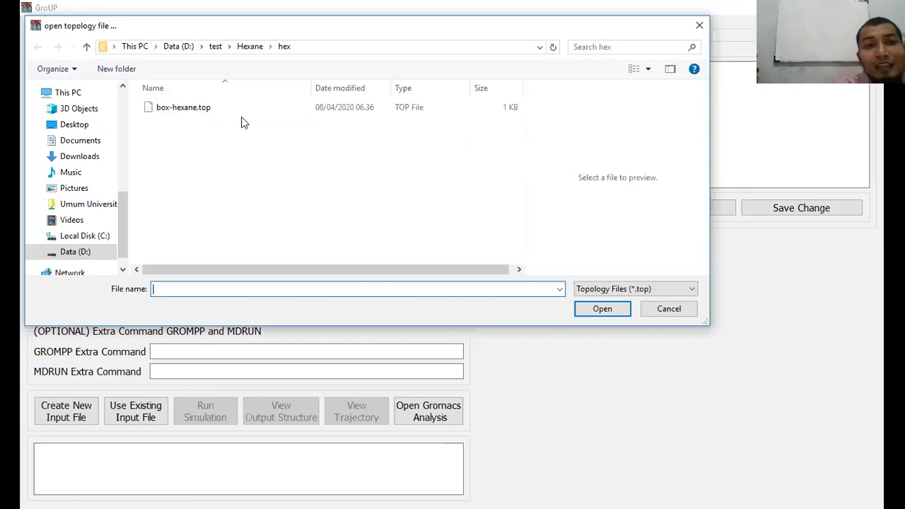
left_click(180, 111)
double_click(180, 111)
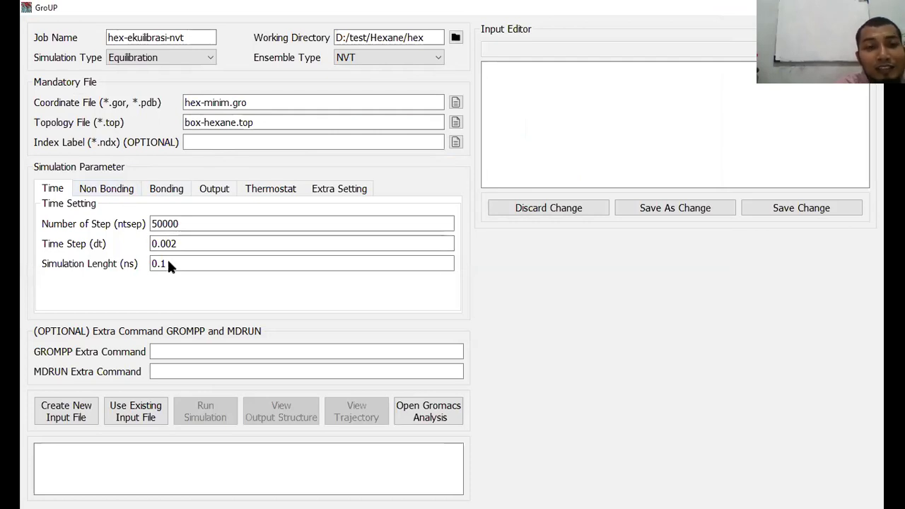
left_click(190, 223)
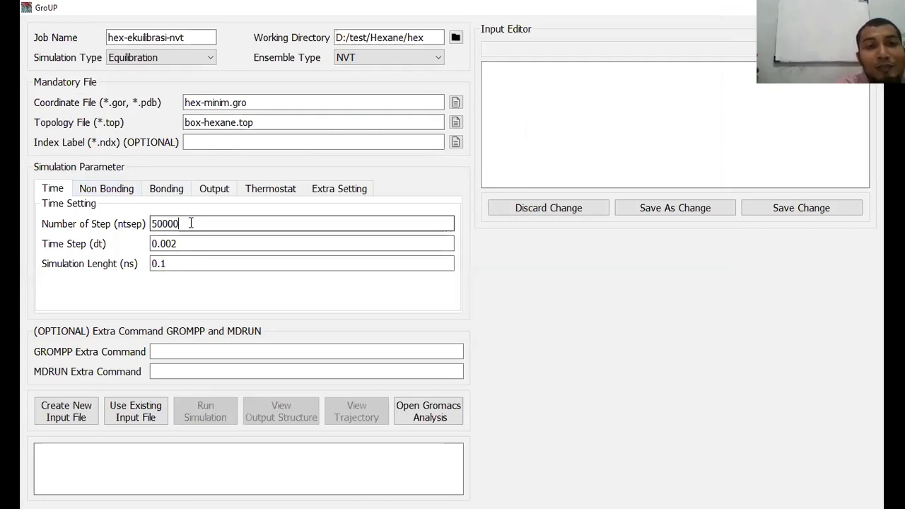
type("0")
key("BackSpace")
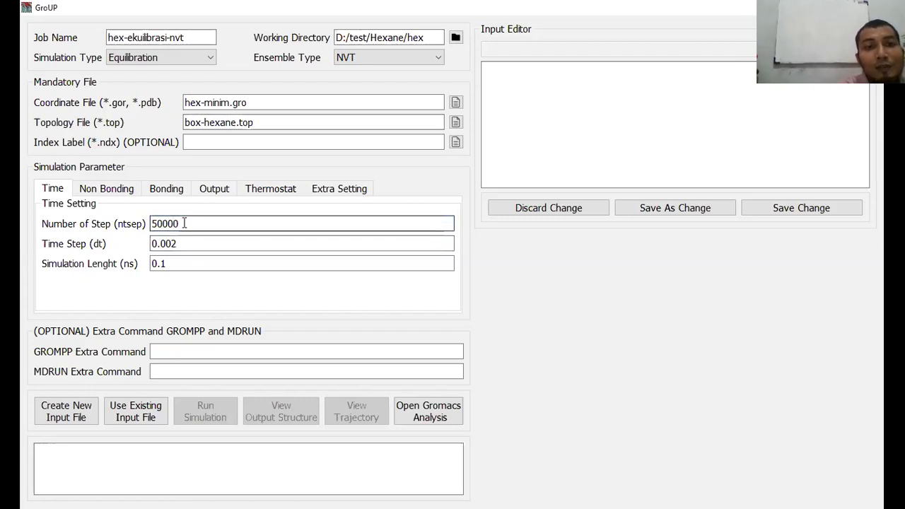
- Review the non-bonding, bonding and output interval settings of the equilibration
left_click(106, 188)
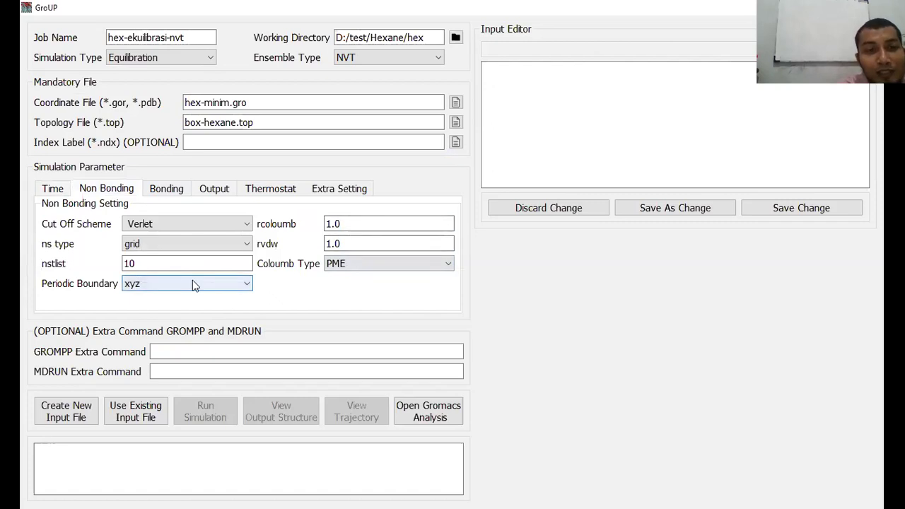
left_click(170, 190)
left_click(204, 195)
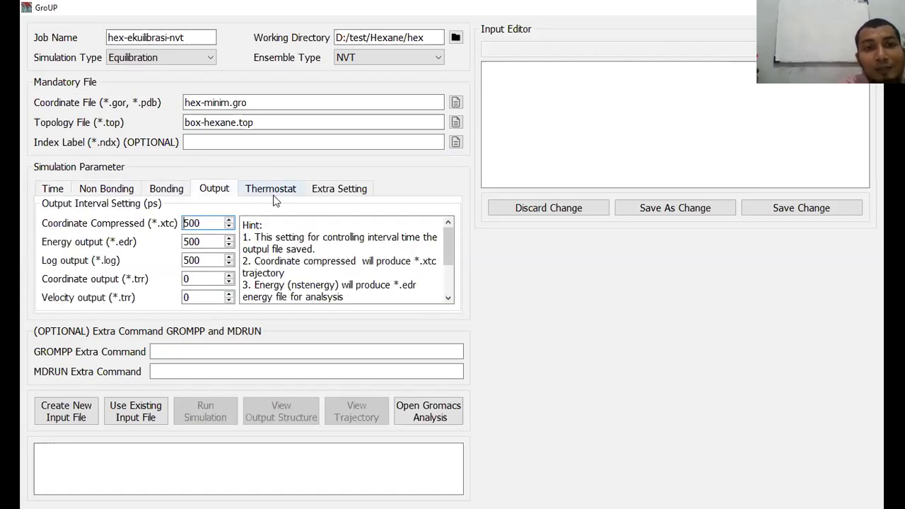
left_click(209, 222)
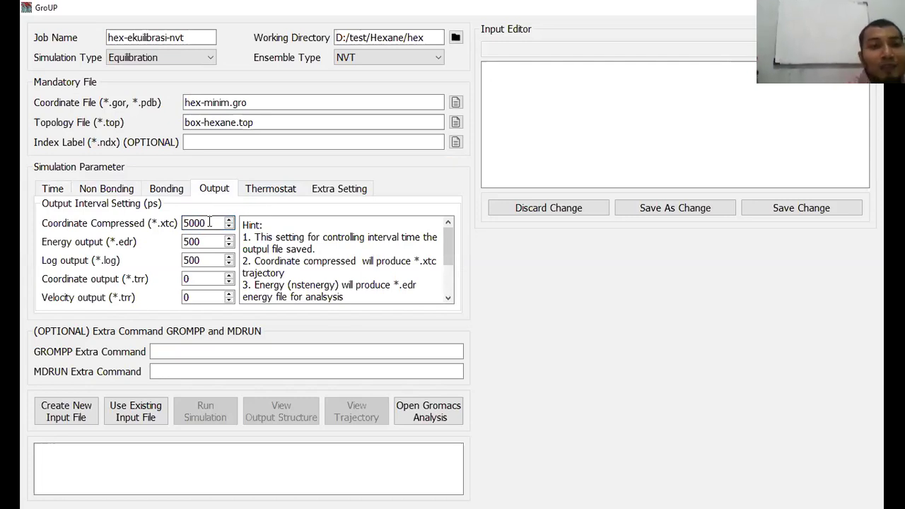
type("0")
key("BackSpace")
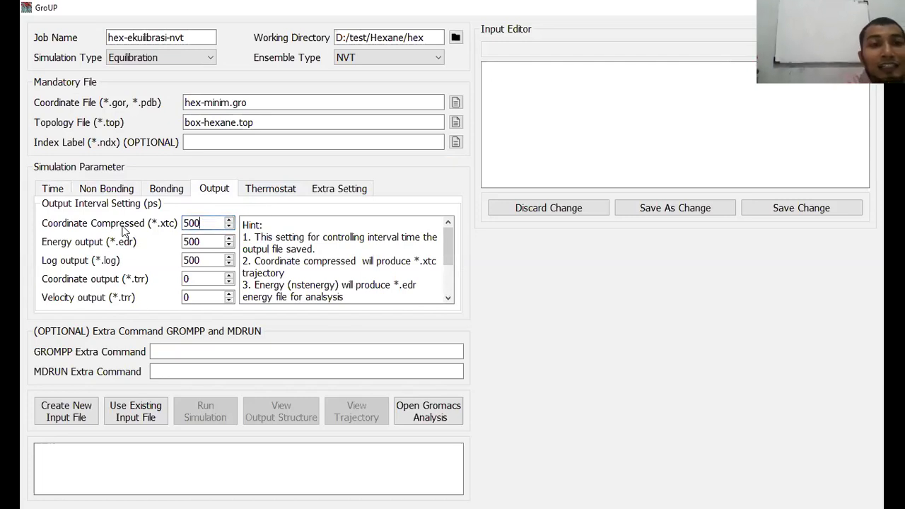
- Compare the number of simulation steps with the compressed coordinate (*.xtc) output interval
left_click(56, 195)
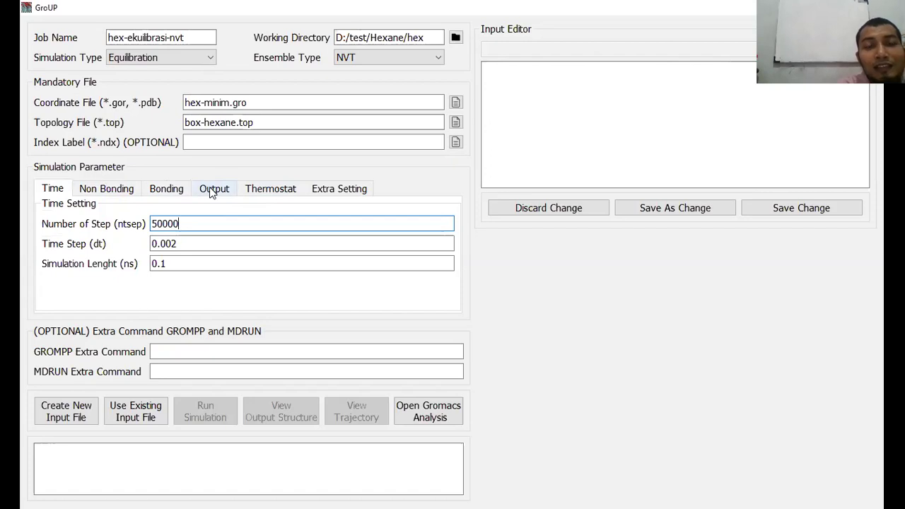
left_click(211, 191)
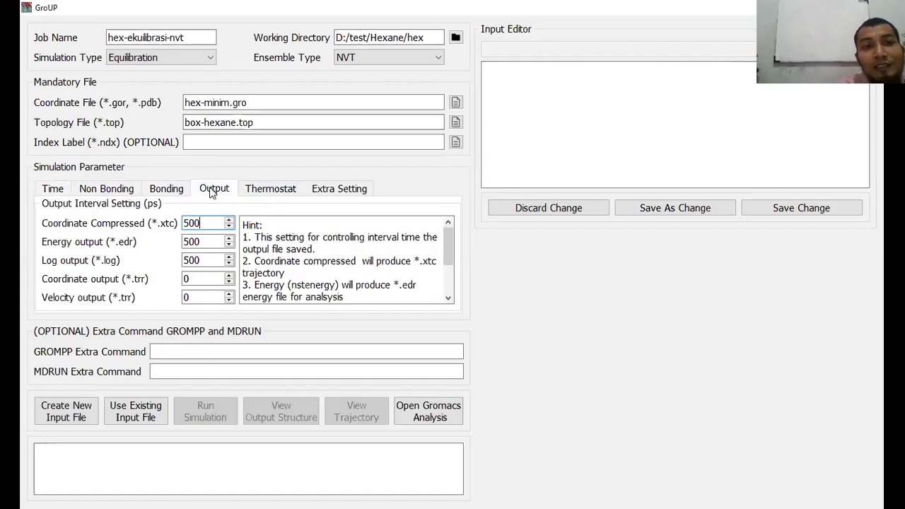
left_click(53, 190)
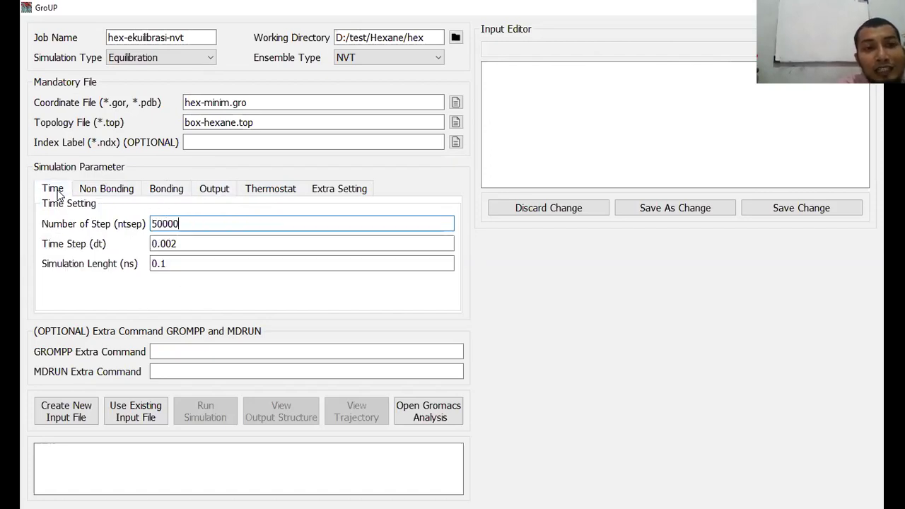
left_click(182, 223)
double_click(182, 224)
left_click(215, 189)
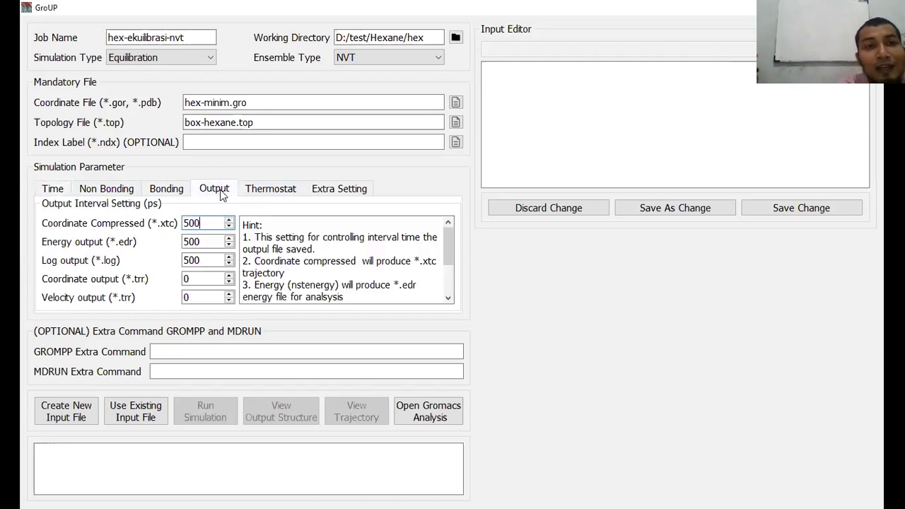
double_click(187, 224)
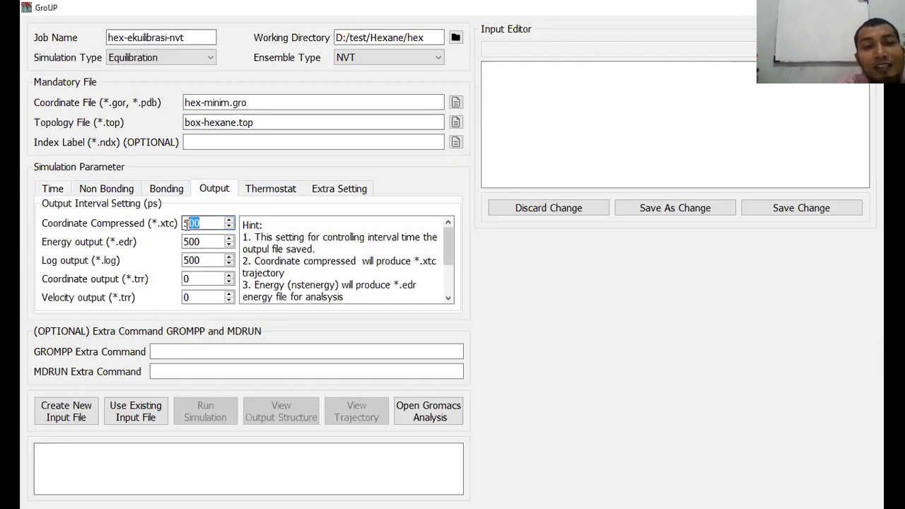
left_click(55, 191)
left_click(182, 223)
double_click(182, 223)
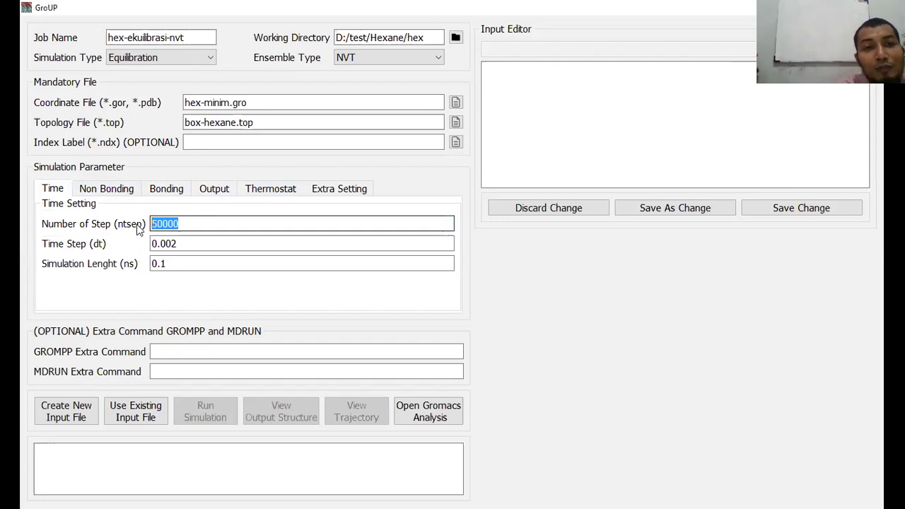
left_click(214, 191)
double_click(187, 223)
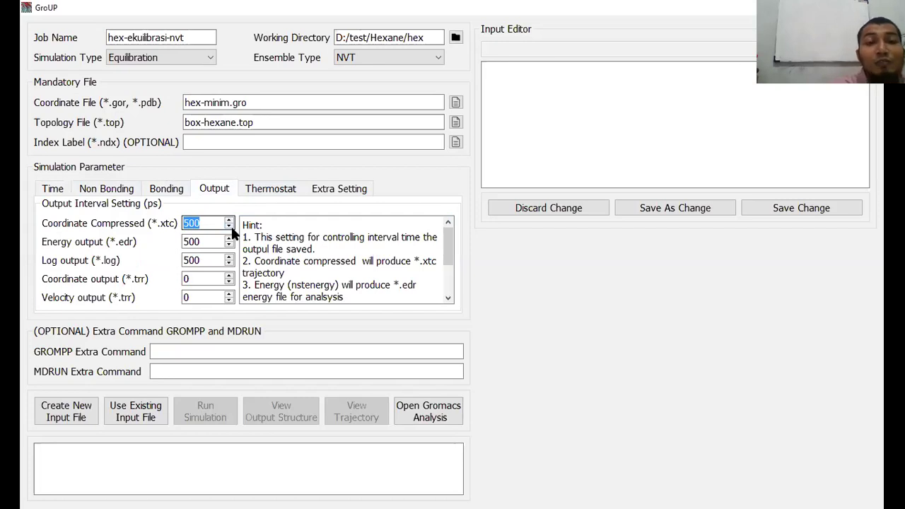
left_click(65, 191)
left_click(215, 191)
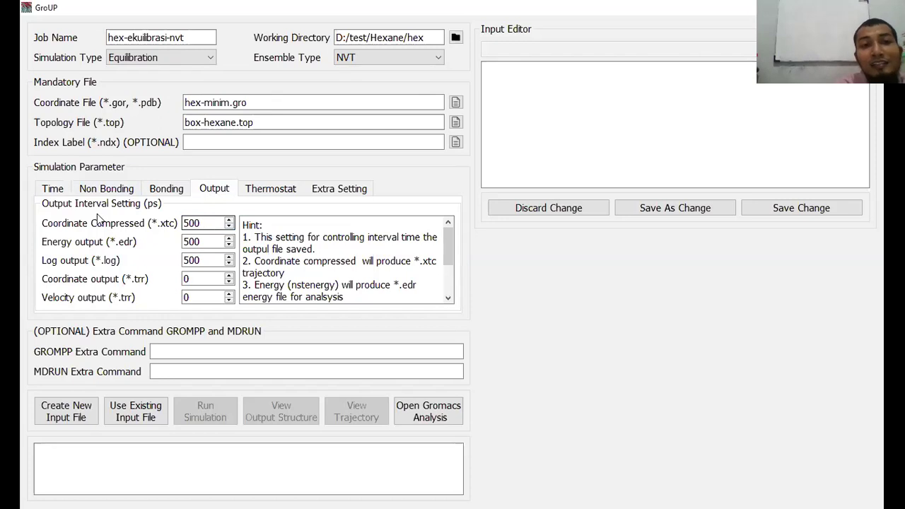
left_click(57, 192)
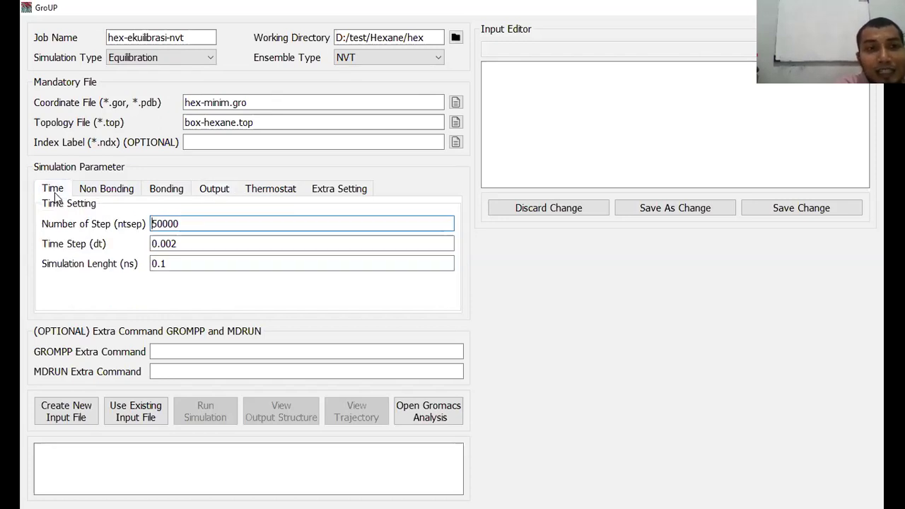
left_click_drag(195, 224, 136, 224)
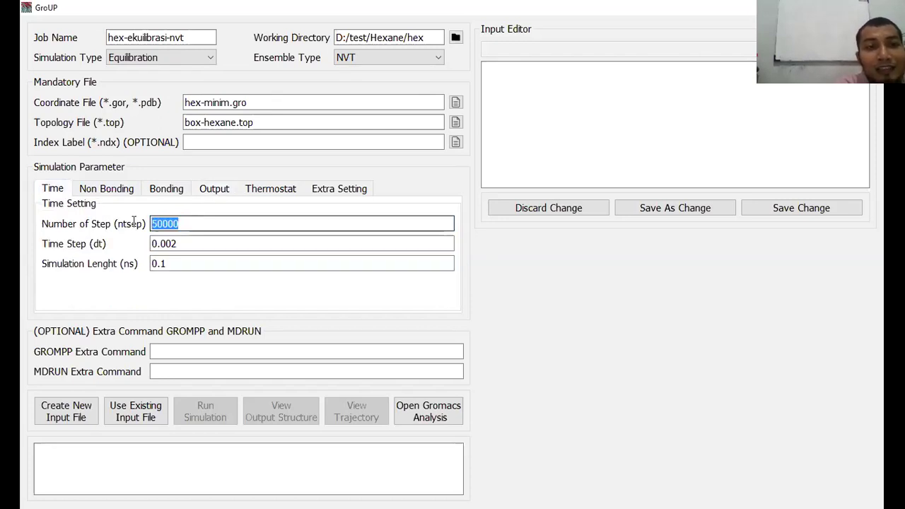
- Set the output intervals for compressed coordinates (*.xtc), energy (*.edr) and log (*.log) to 5000
left_click(212, 191)
left_click_drag(206, 223, 173, 225)
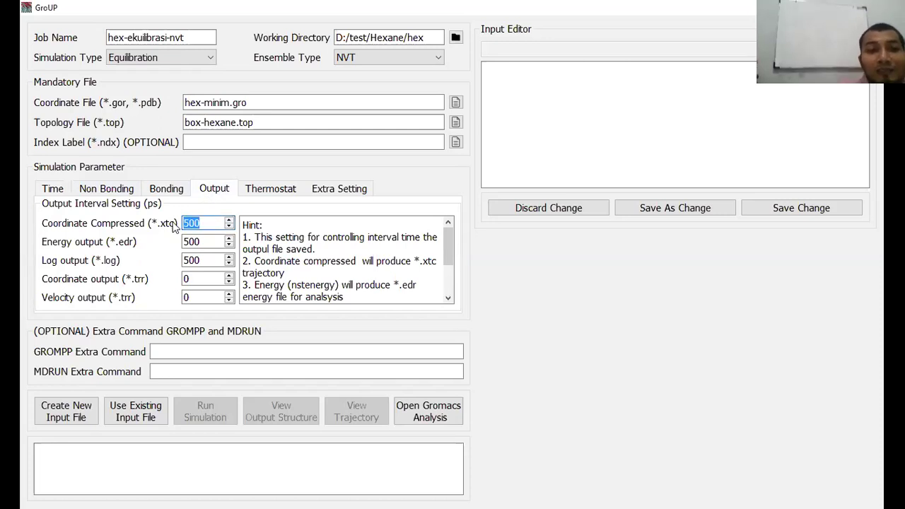
left_click(204, 226)
type("0")
left_click(220, 241)
type("0")
left_click(205, 260)
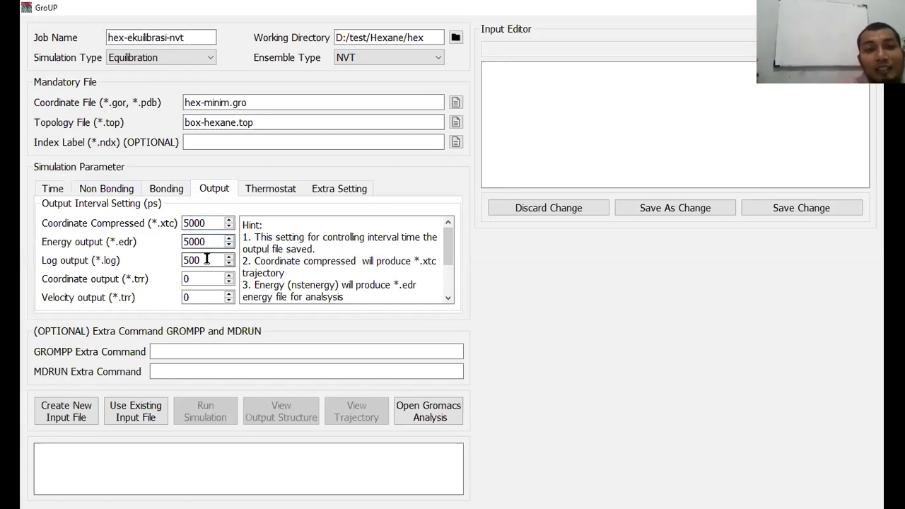
type("0")
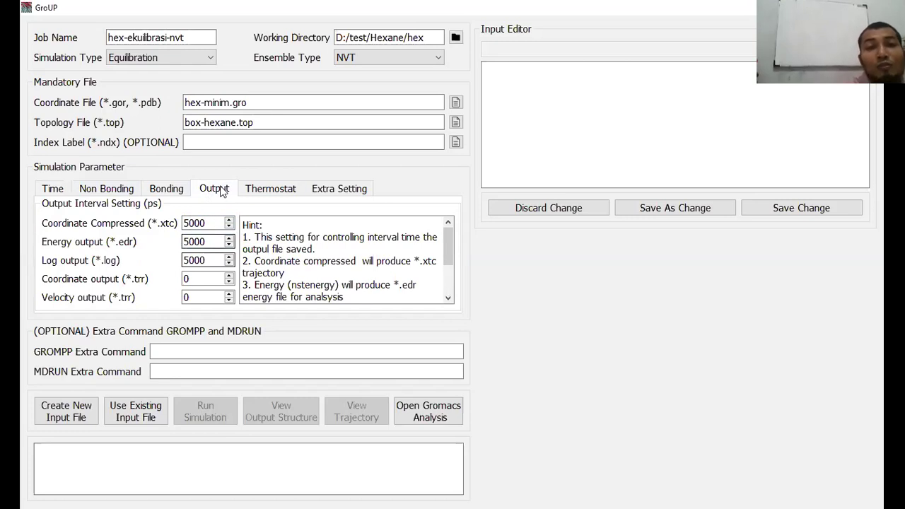
- Check the thermostat's reference temperature and the initial velocity temperature in the extra settings
left_click(287, 190)
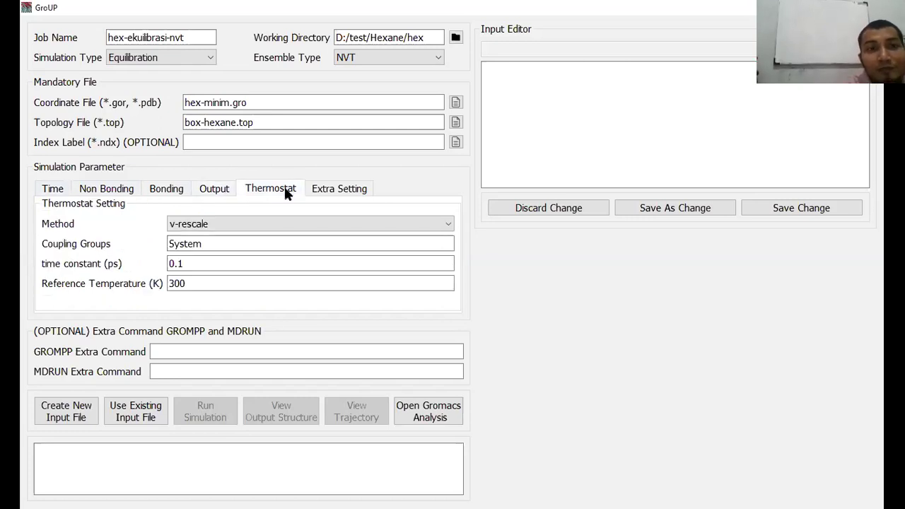
left_click(206, 283)
double_click(180, 283)
left_click(188, 282)
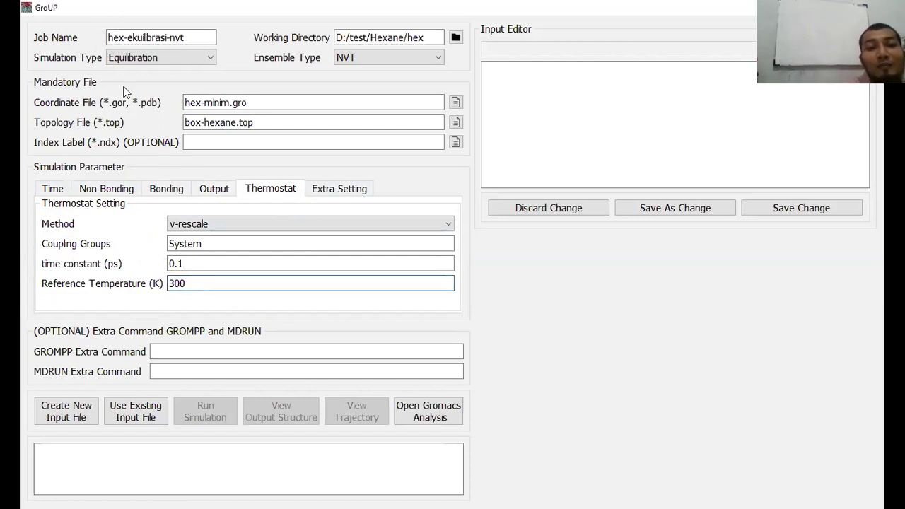
left_click(345, 187)
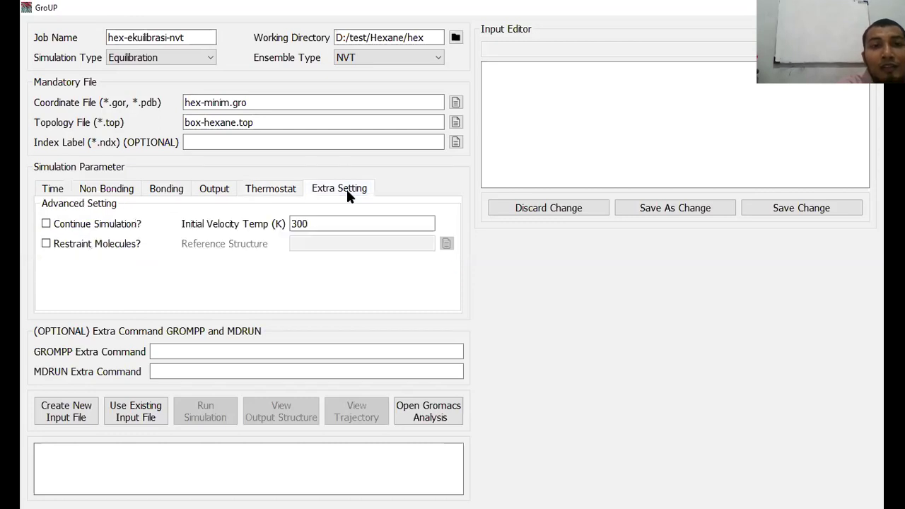
left_click(314, 224)
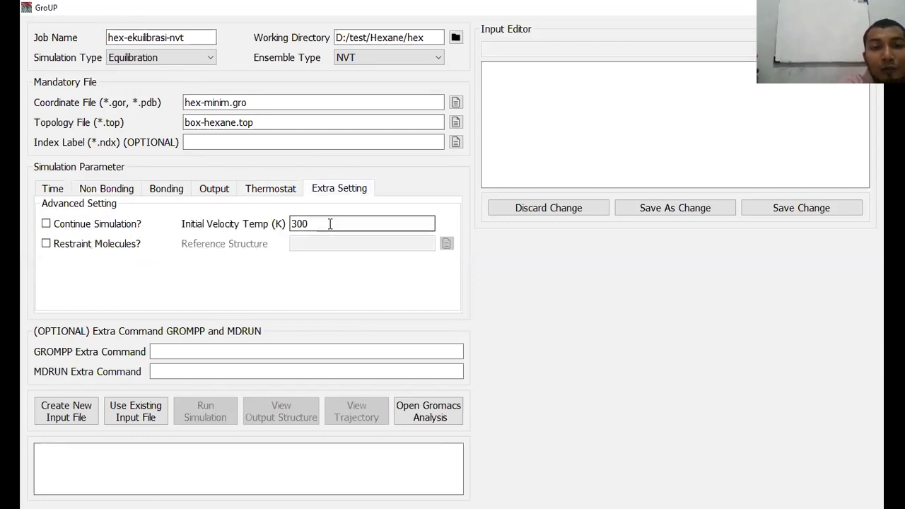
left_click_drag(330, 223, 284, 224)
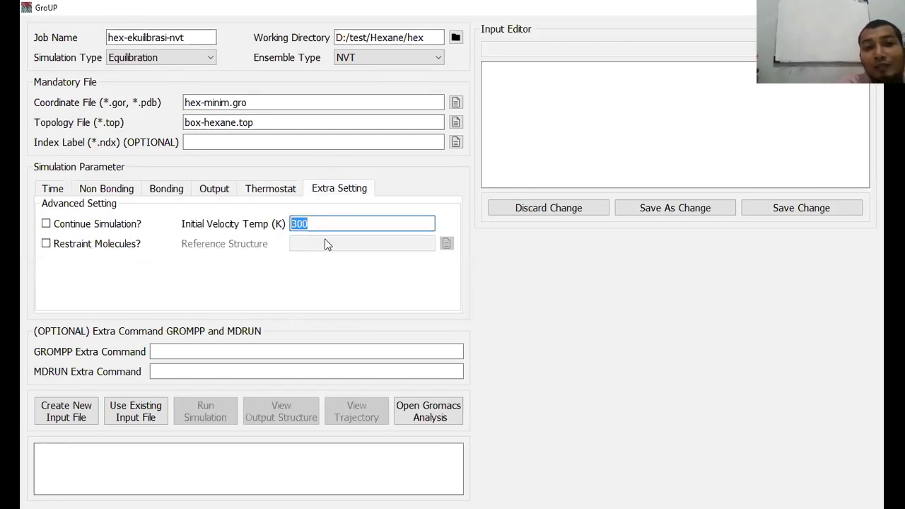
left_click(317, 223)
left_click(286, 223)
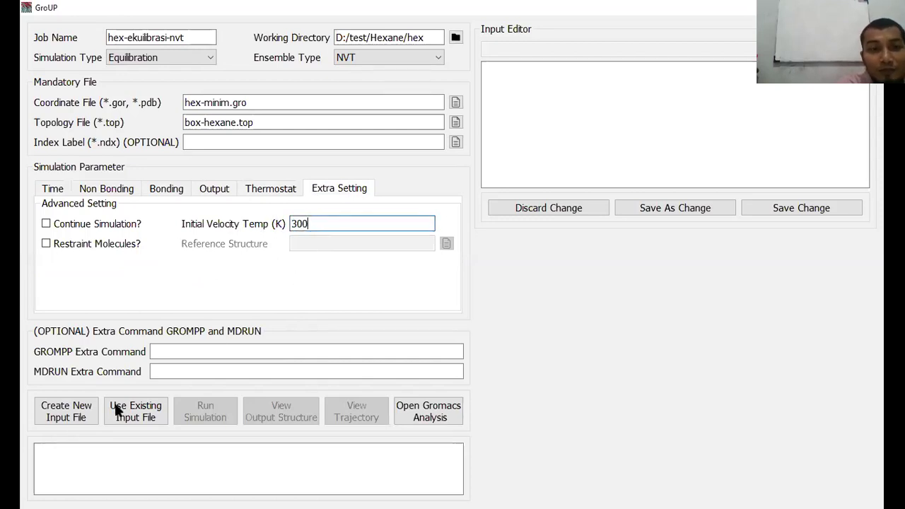
- Create the new input file for the hex-ekuilibrasi-nvt job and run the simulation
left_click(40, 410)
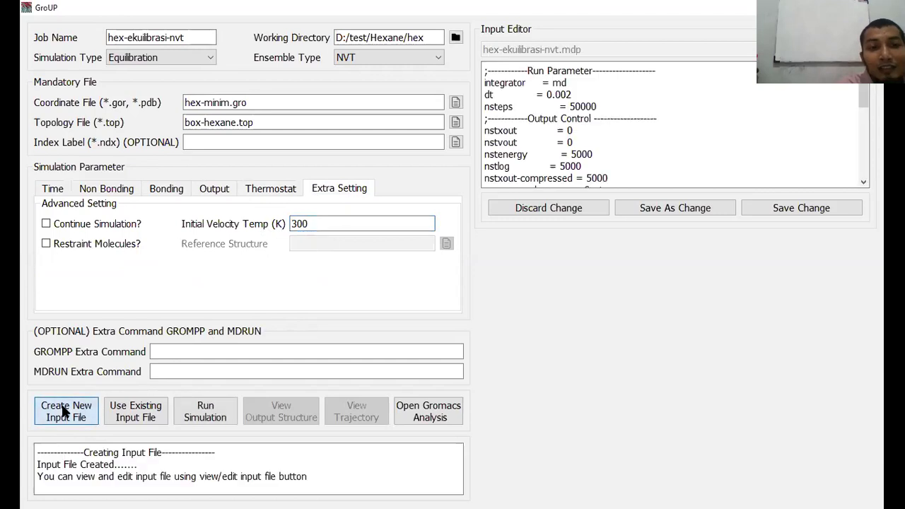
left_click(518, 207)
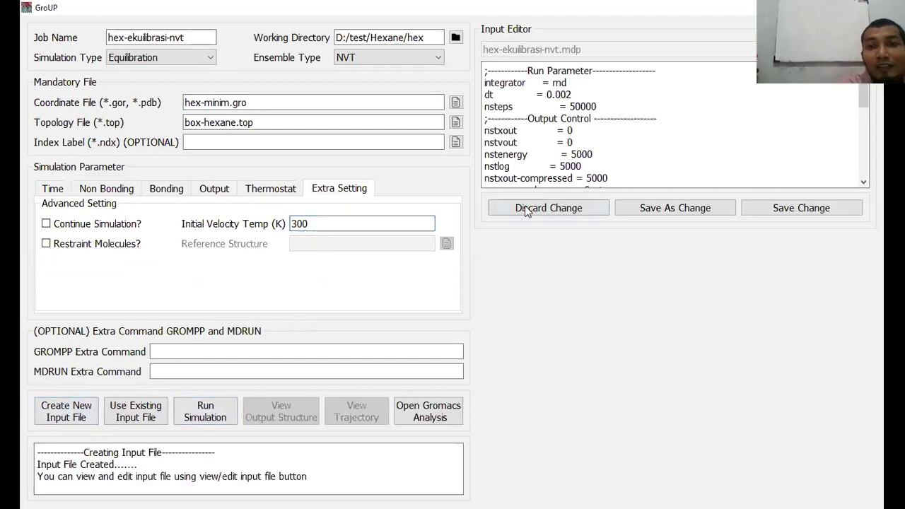
left_click(214, 418)
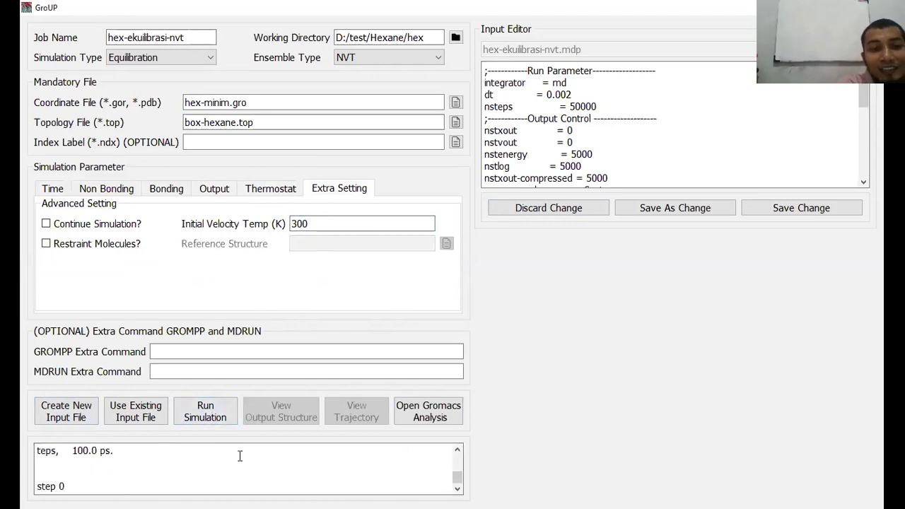
scroll(248, 483, "up", 1)
scroll(248, 483, "down", 1)
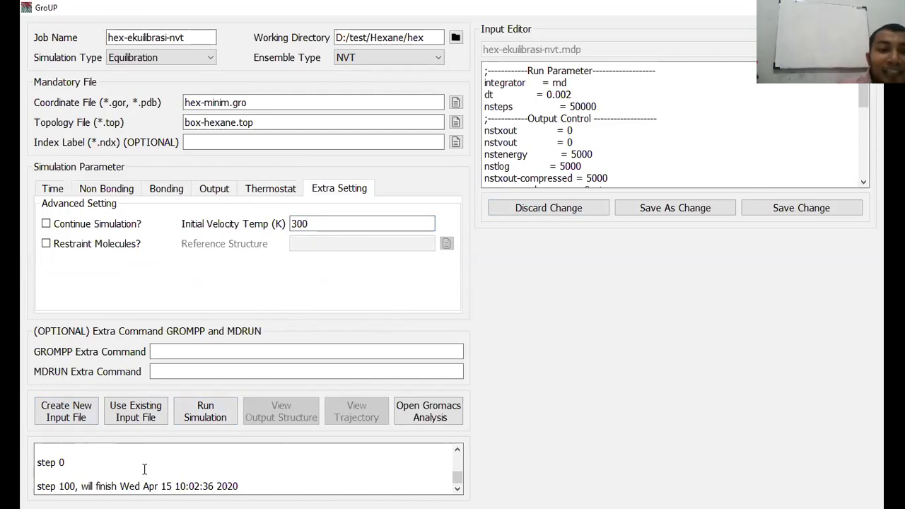
left_click_drag(239, 486, 175, 484)
left_click(176, 485)
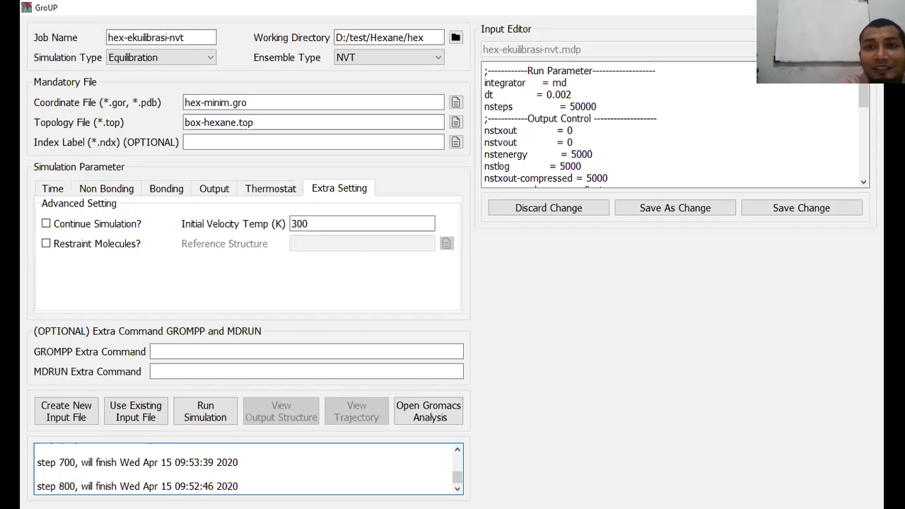
- Switch to the TeamViewer remote desktop and launch GroUP there with its GROMACS MD simulation window
left_click(891, 7)
left_click(479, 271)
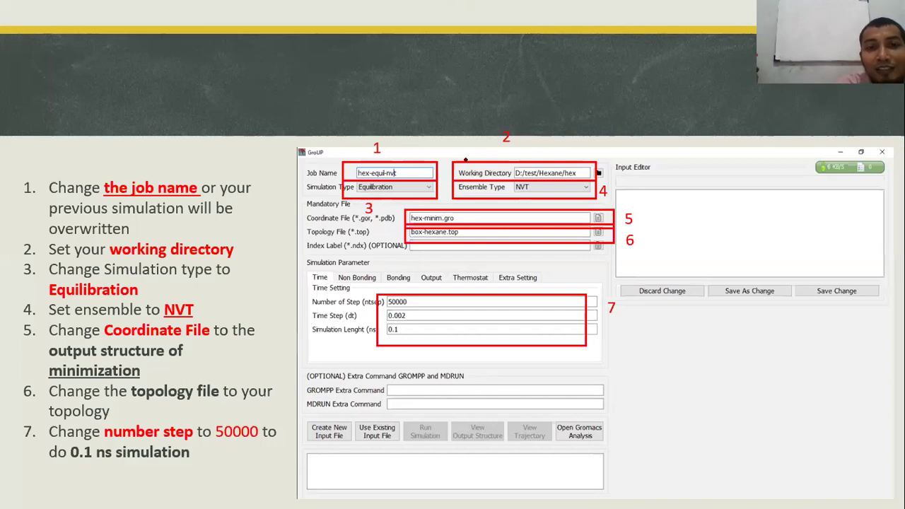
key("alt+Tab")
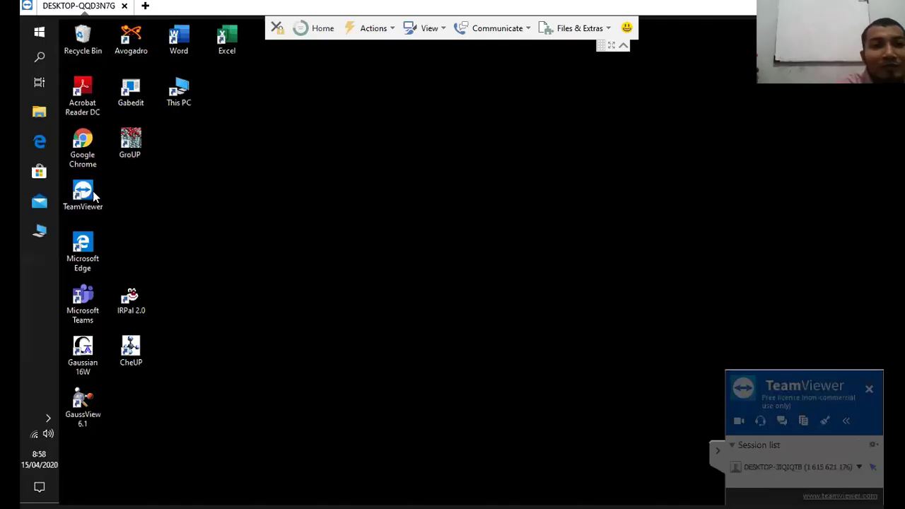
left_click(129, 149)
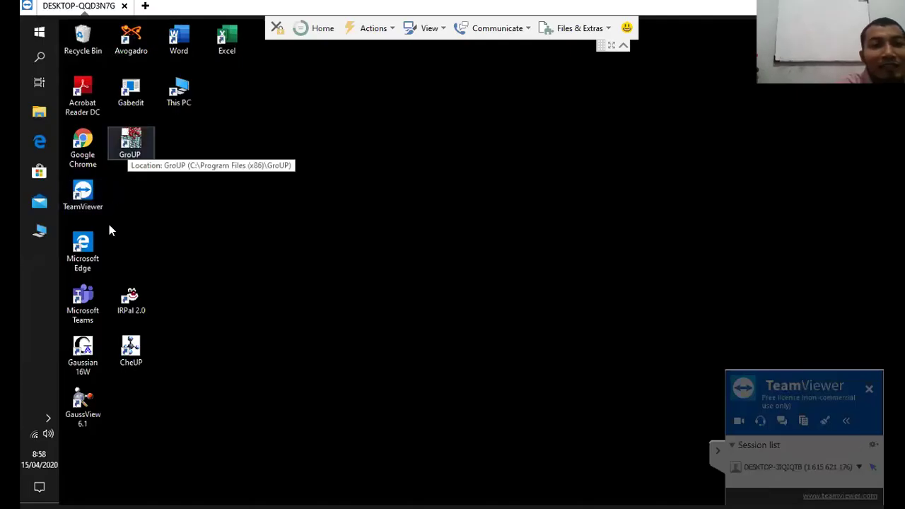
double_click(140, 149)
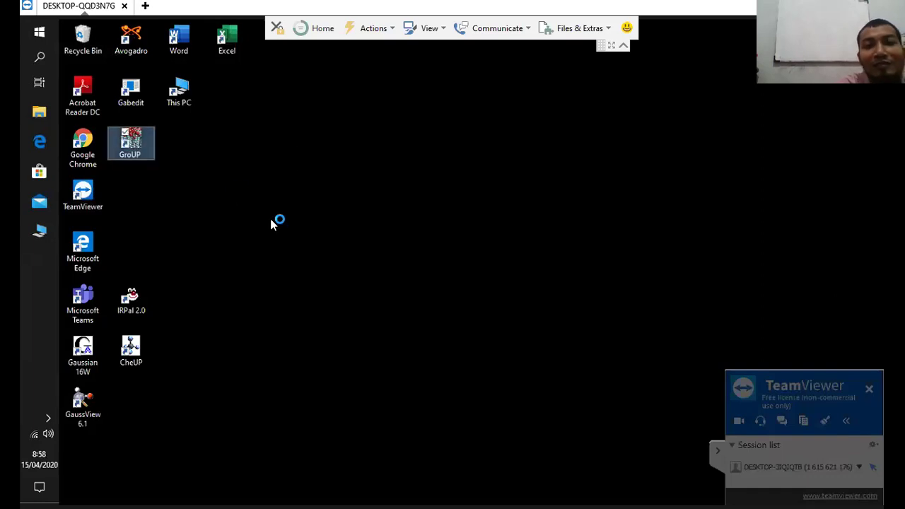
left_click(390, 120)
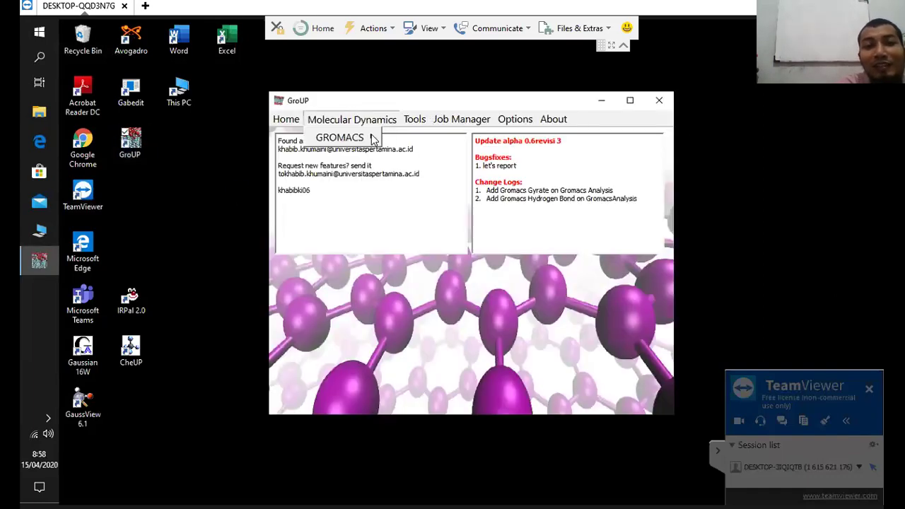
mouse_move(374, 138)
left_click(412, 154)
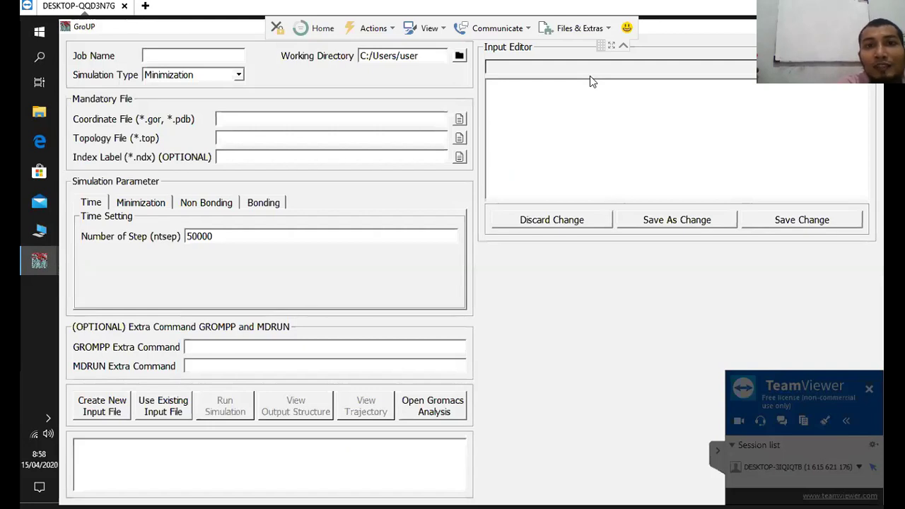
- Set the working directory to the Hexane folder inside MD
left_click(458, 55)
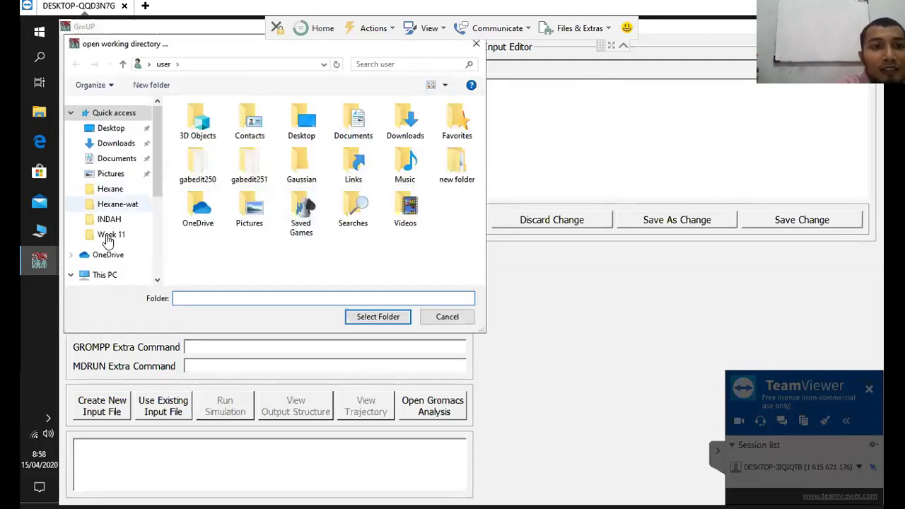
left_click(106, 189)
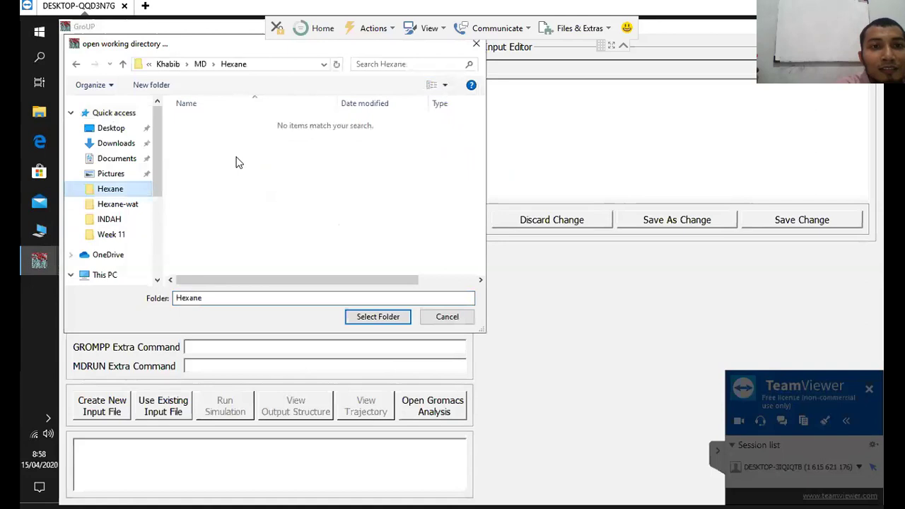
left_click(200, 64)
double_click(212, 121)
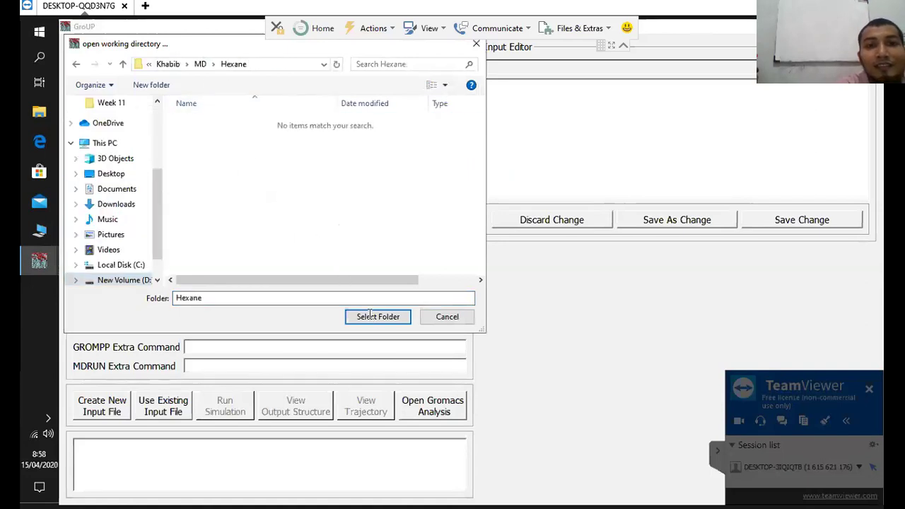
left_click(378, 316)
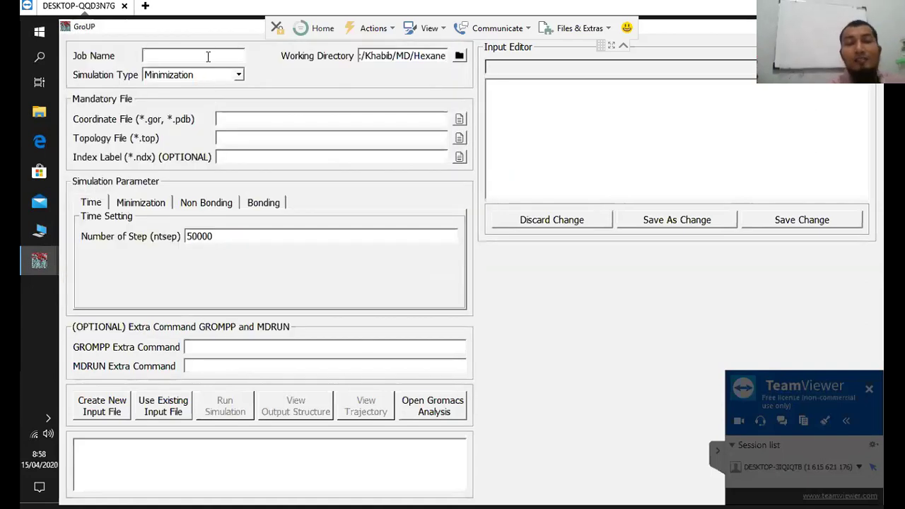
- Name the job hex-ekuil-NVT
type("hex-eu")
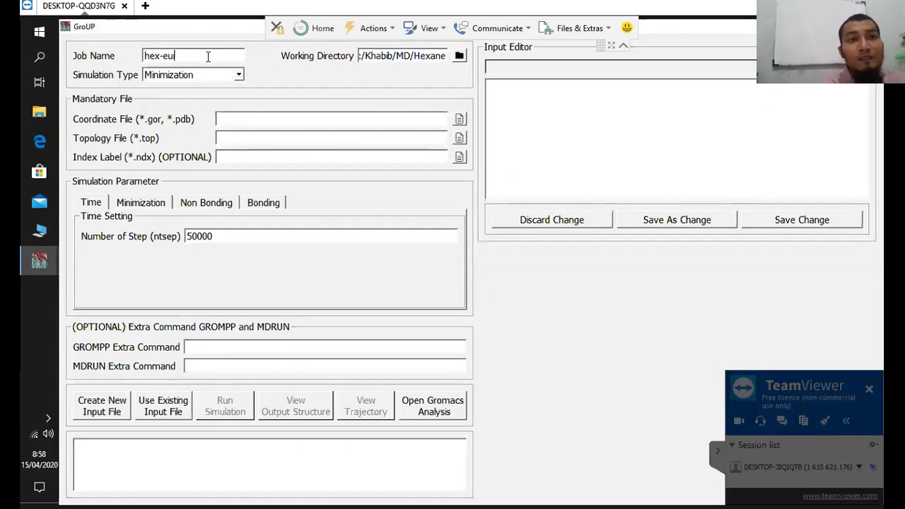
type("u")
key("BackSpace")
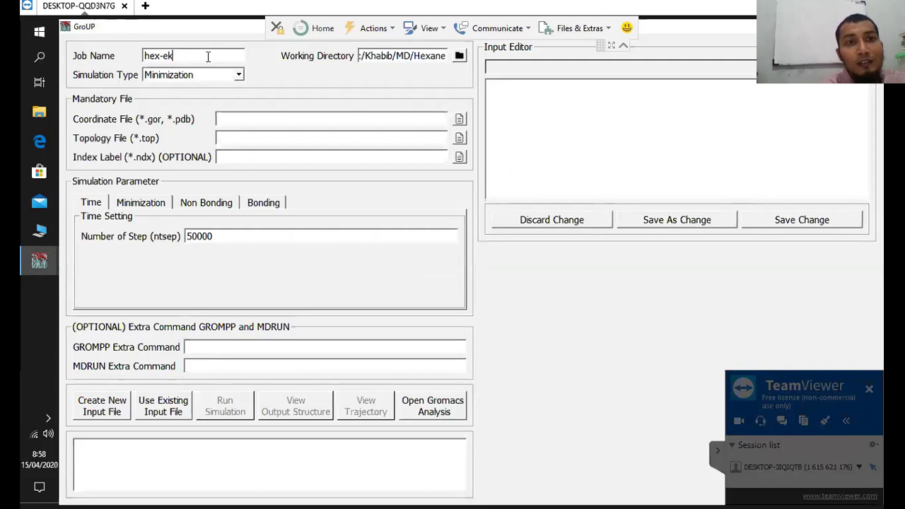
type("kuil-osi")
key("BackSpace")
key("BackSpace")
key("BackSpace")
key("BackSpace")
type("-NVT")
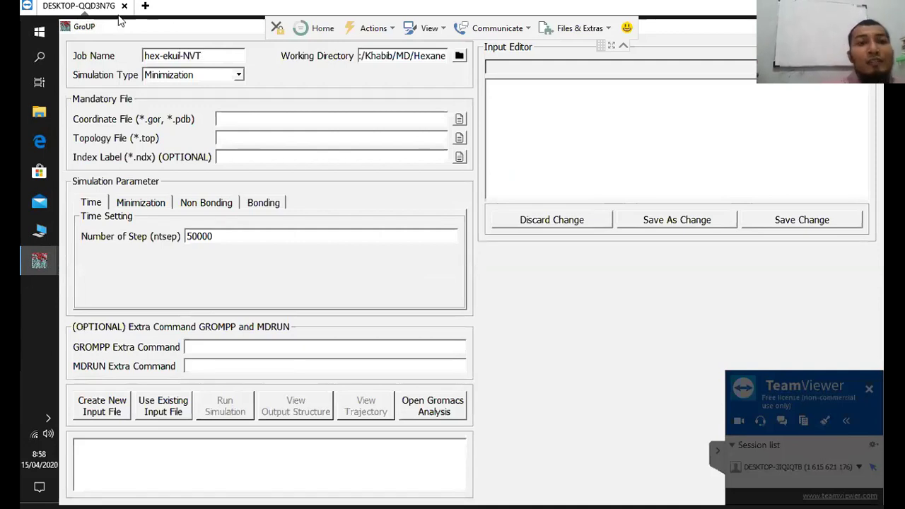
- Set the simulation type to Equilibration and the ensemble type to NVT
left_click(205, 75)
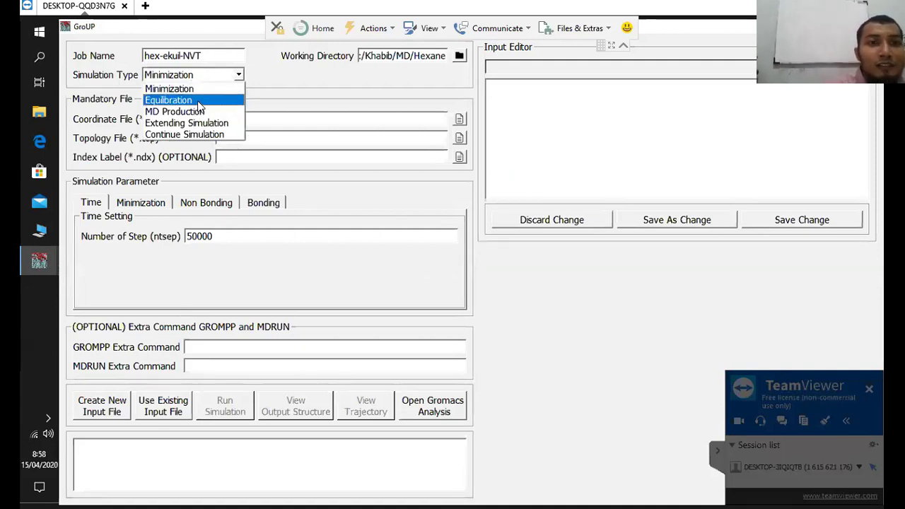
left_click(201, 99)
key("Tab")
key("alt+Down")
key("Down")
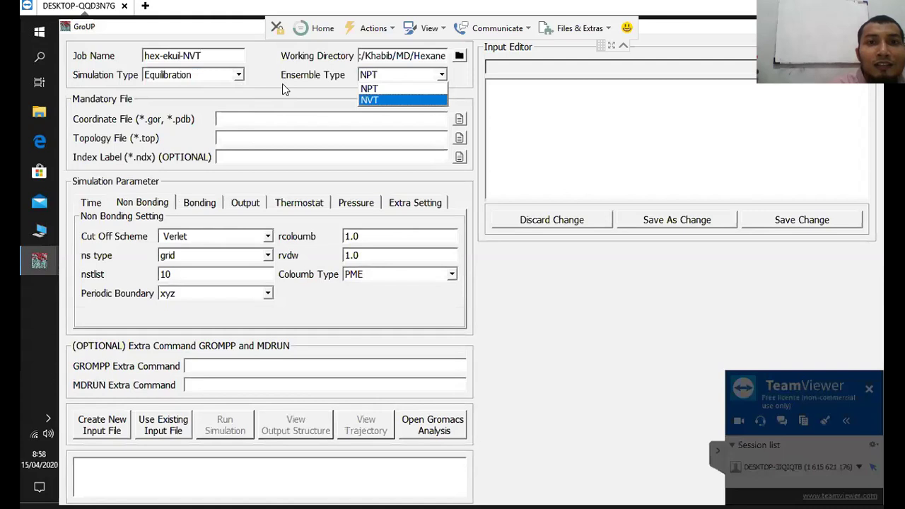
key("Return")
- Load hex-minim.gro as the coordinate file and box-hexane.top as the topology file
left_click(458, 120)
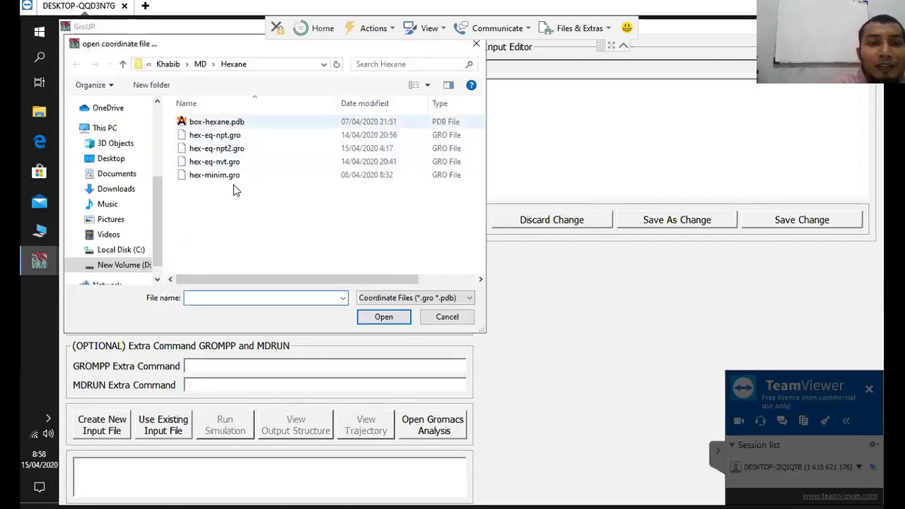
double_click(232, 174)
left_click(459, 138)
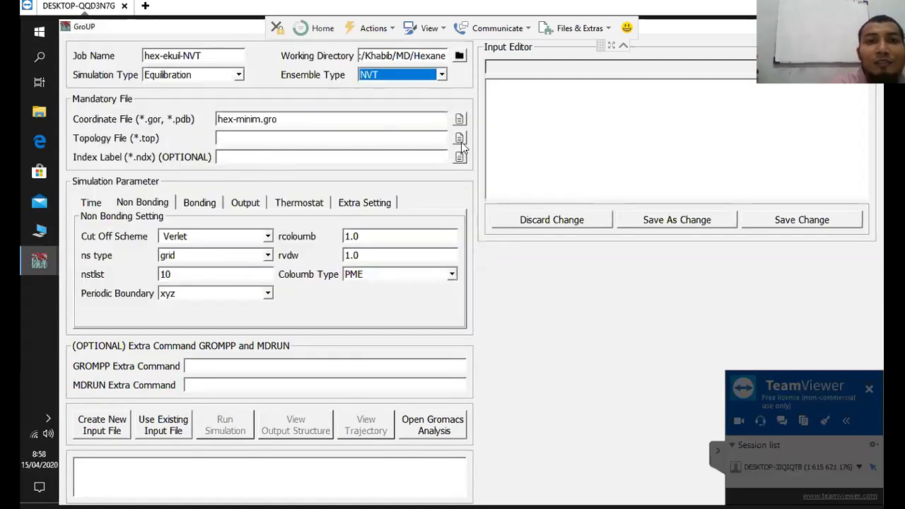
double_click(216, 122)
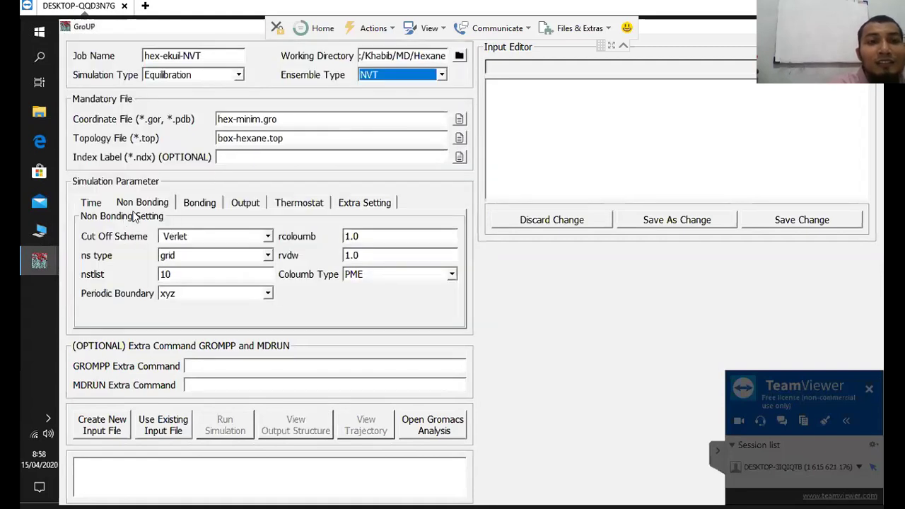
- Check the thermostat's reference temperature and set the compressed coordinate, energy and log output intervals to 5000
left_click(299, 202)
left_click(224, 294)
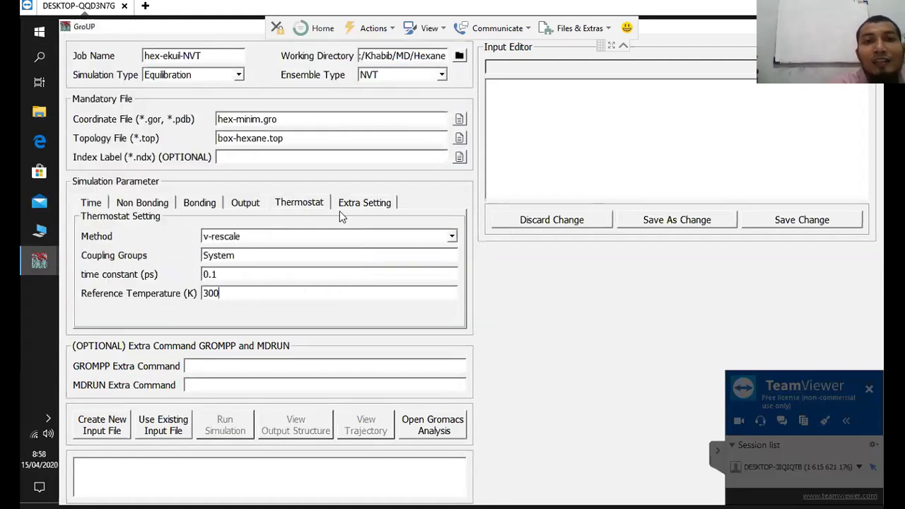
left_click(246, 202)
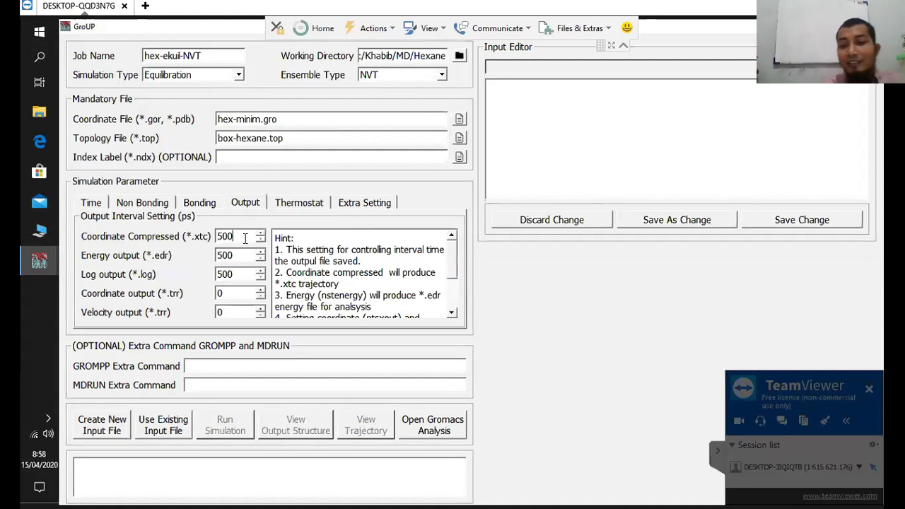
left_click(241, 238)
type("0")
left_click(237, 256)
left_click(239, 274)
type("0")
left_click(364, 202)
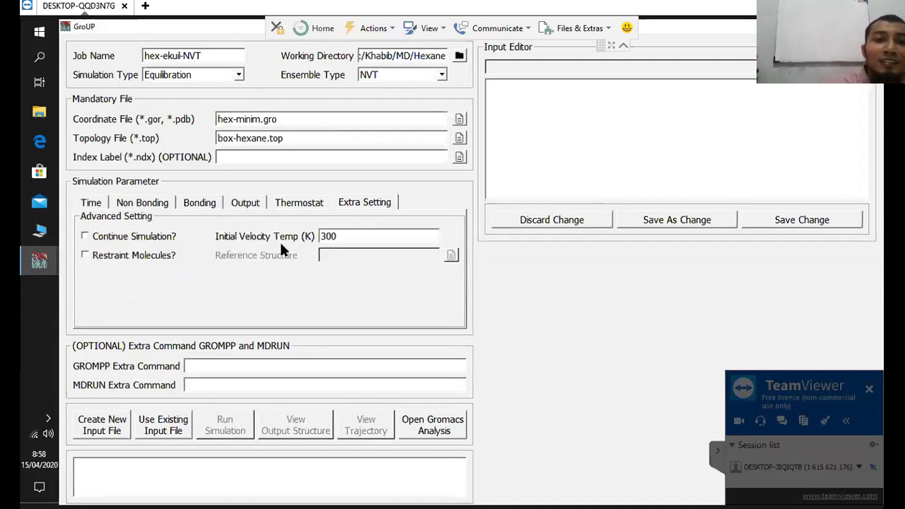
- Check the initial velocity temperature, create a new input file for the NVT job and run the simulation
left_click(364, 236)
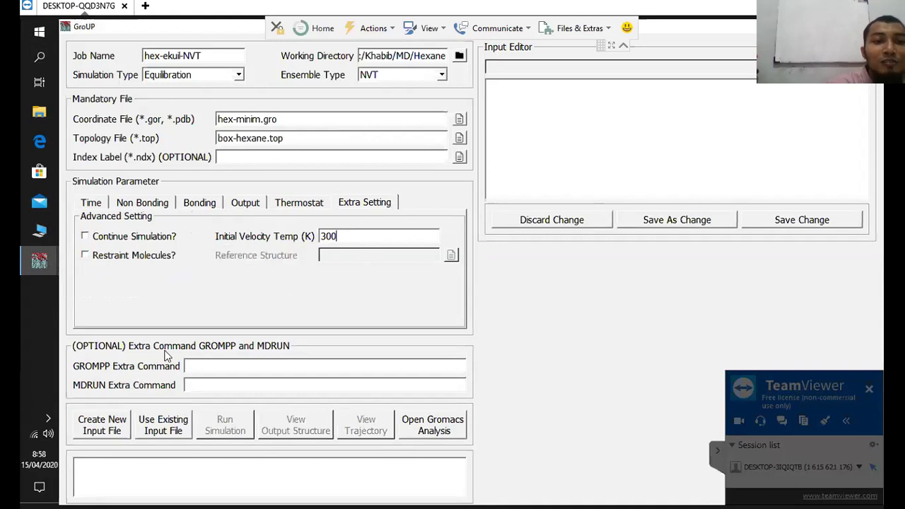
left_click(103, 433)
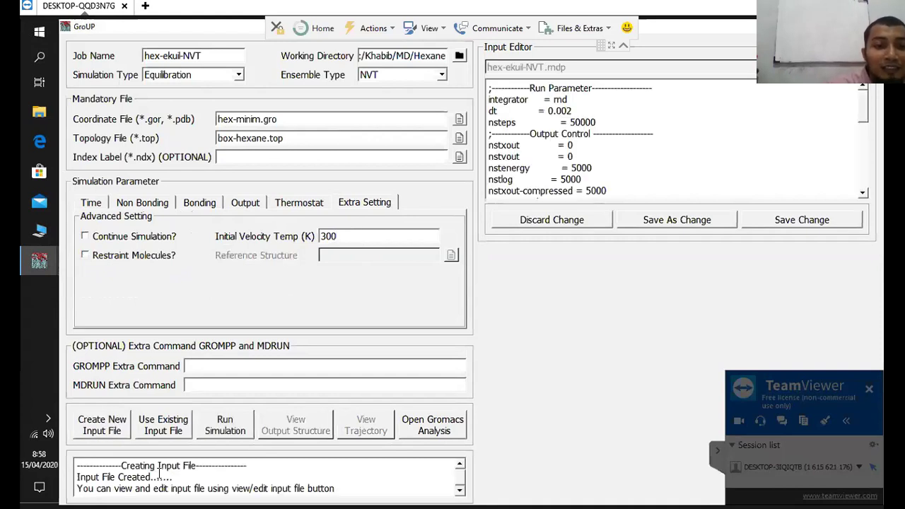
left_click(220, 434)
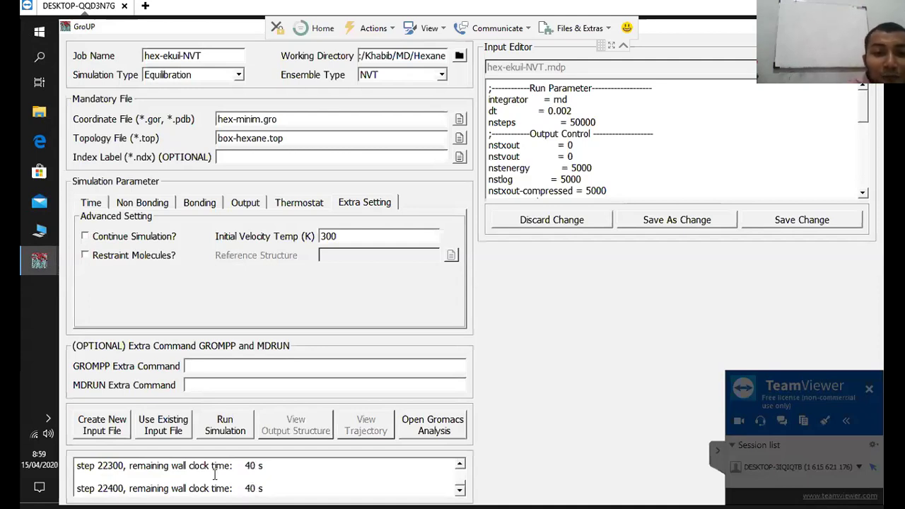
key("ctrl+a")
left_click(294, 493)
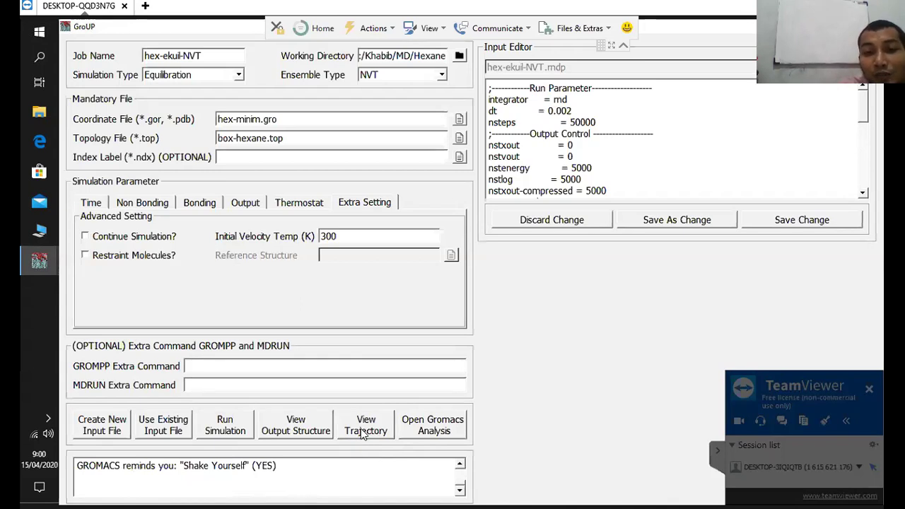
- Load hex-ekuil-NVT.edr into the Gromacs energy analysis and select Temperature as the property to calculate
left_click(426, 426)
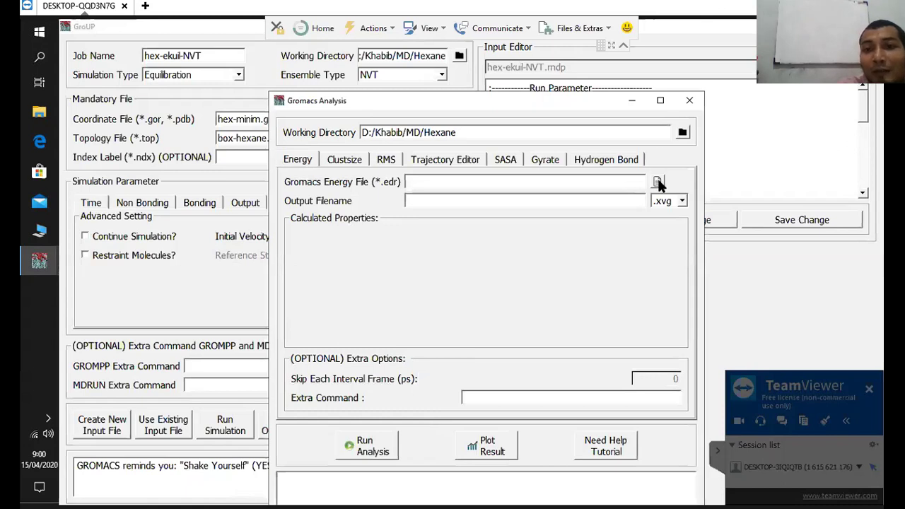
left_click(658, 183)
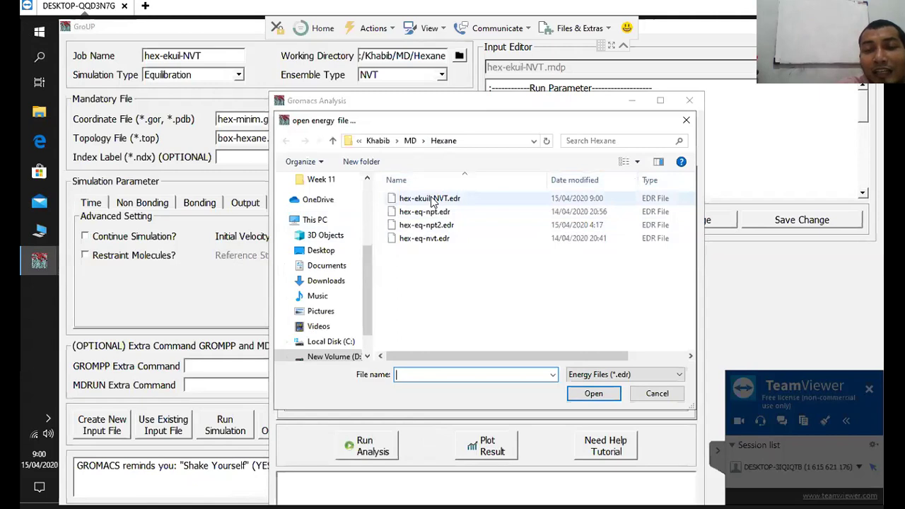
double_click(431, 199)
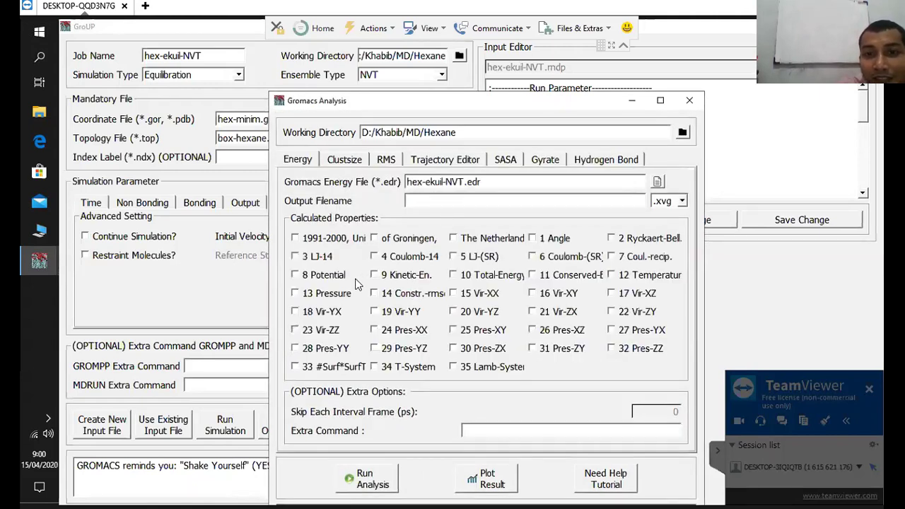
left_click(617, 277)
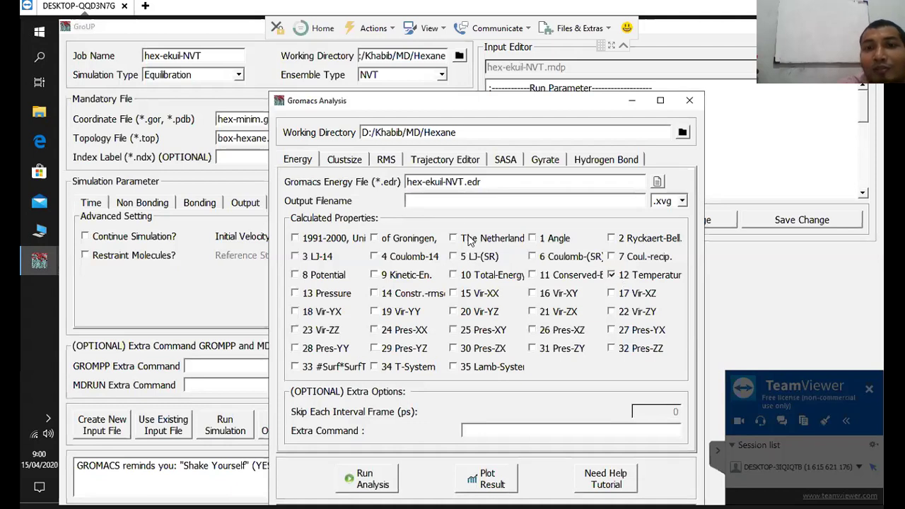
- Name the analysis output file hex-ekuil-NVT-suhu and run the temperature analysis
left_click(450, 202)
type("hex-ek")
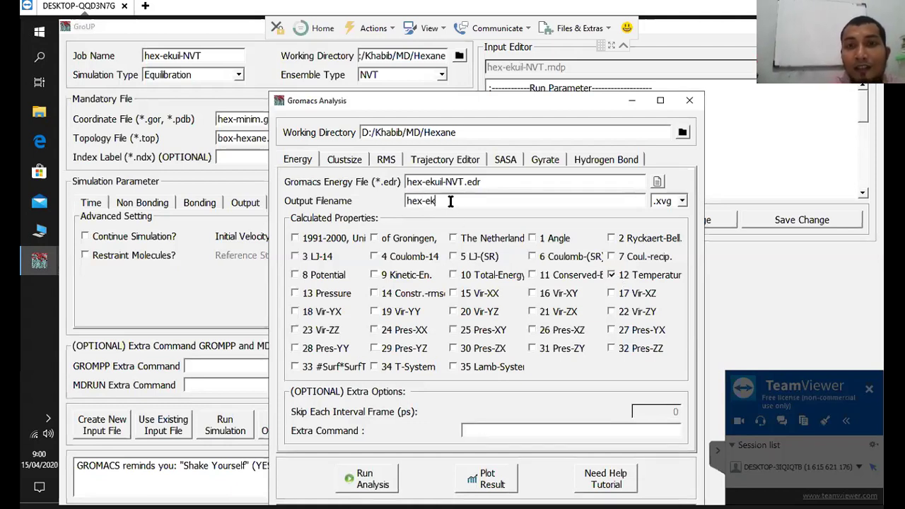
type("uil-NVT-auhu")
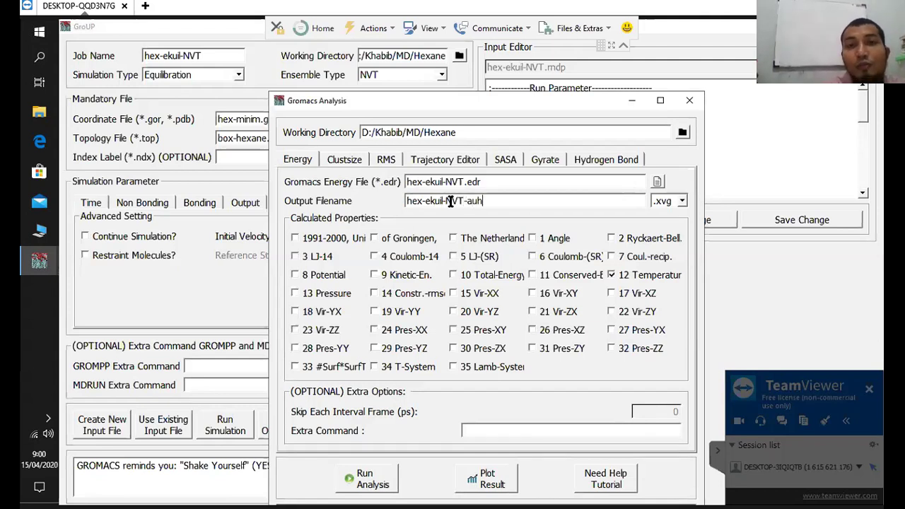
key("BackSpace")
key("BackSpace")
key("BackSpace")
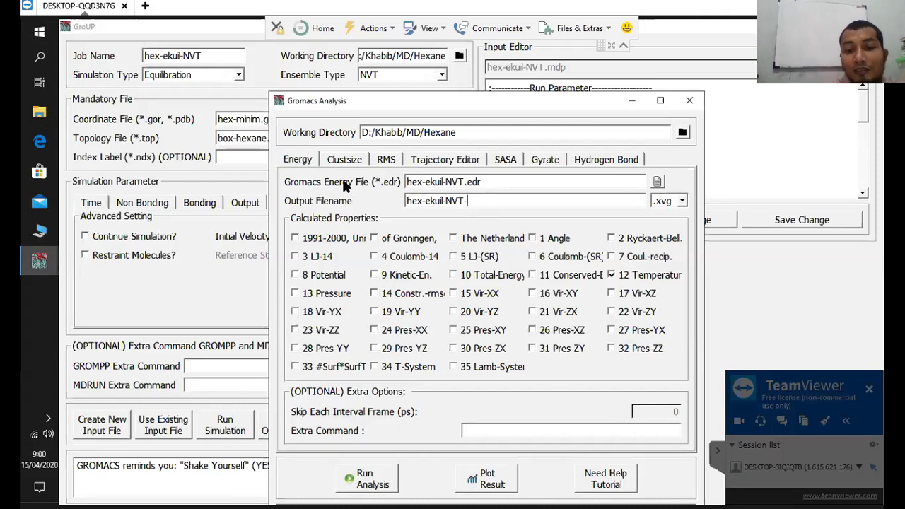
type("uhu")
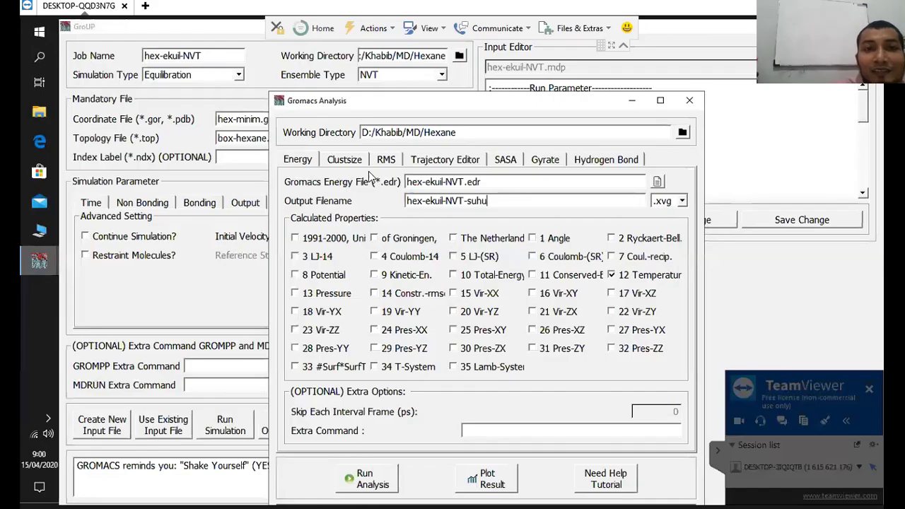
left_click_drag(368, 100, 226, 35)
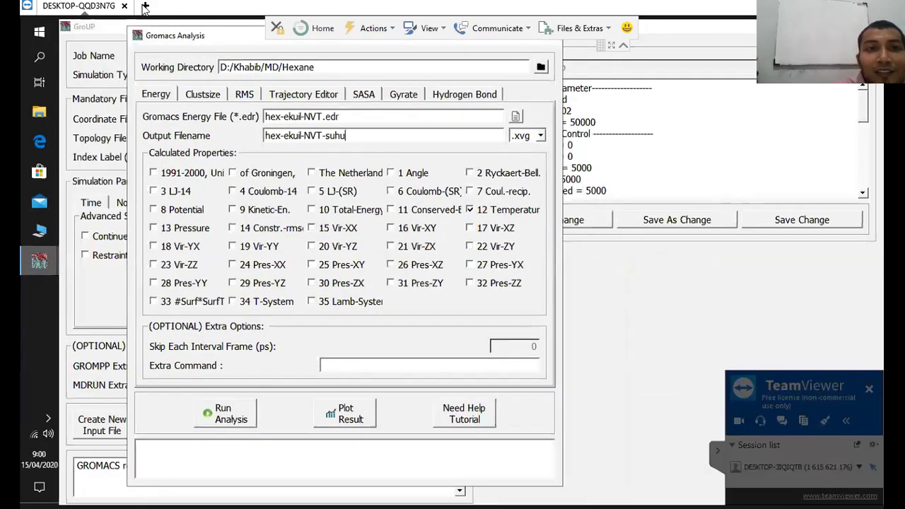
left_click(233, 419)
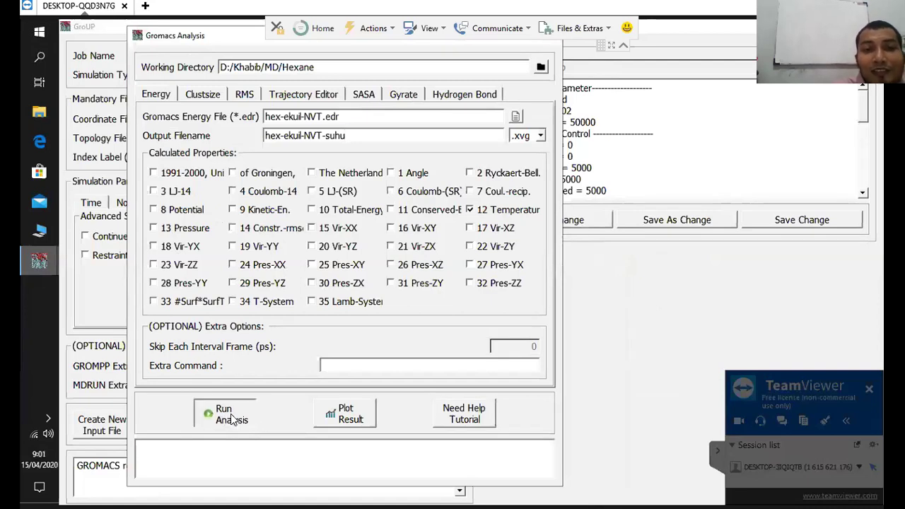
- Read the average temperature and its error estimate in the analysis output
left_click_drag(245, 457, 283, 458)
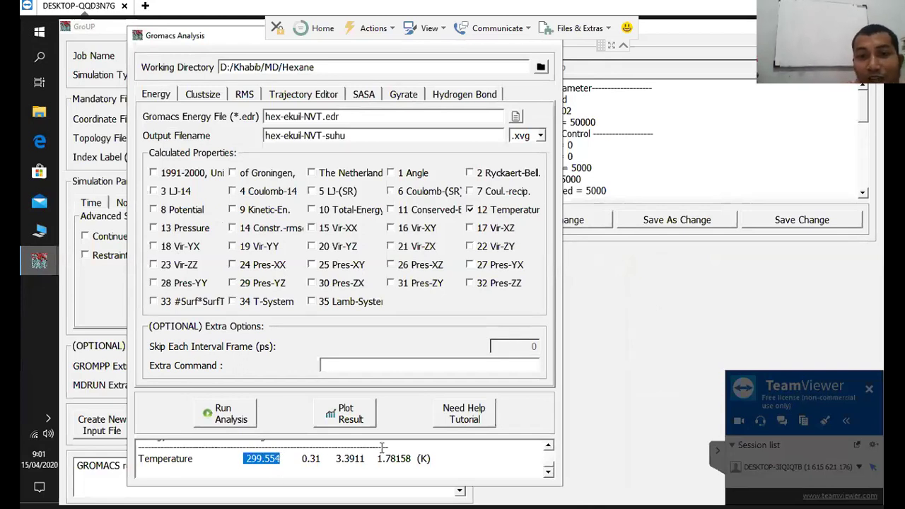
left_click(548, 448)
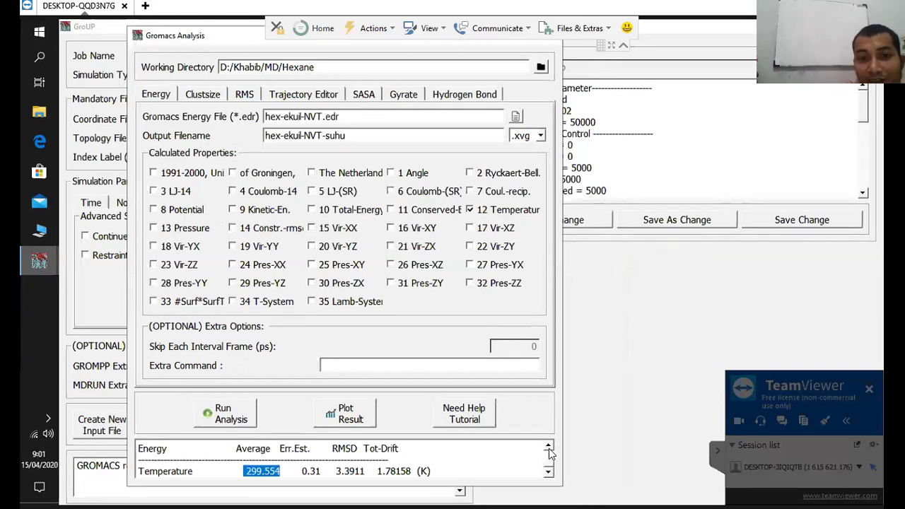
left_click(311, 471)
double_click(318, 470)
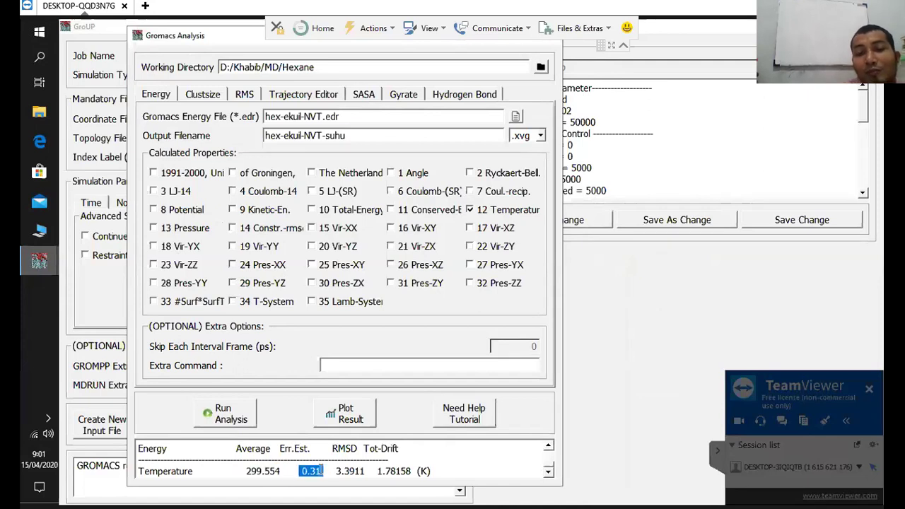
- Plot the temperature result over time and widen the temperature axis range to judge the fluctuation around 300 K
left_click(350, 417)
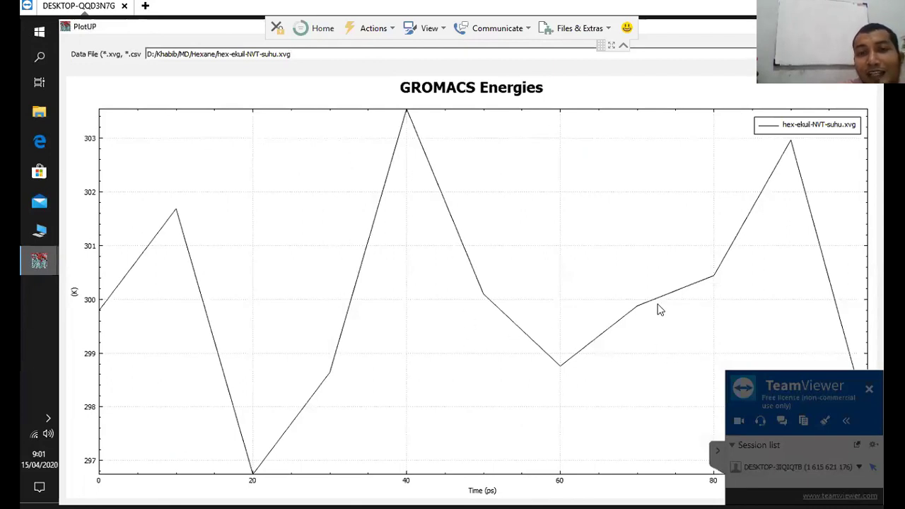
scroll(106, 286, "down", 4)
scroll(111, 281, "down", 3)
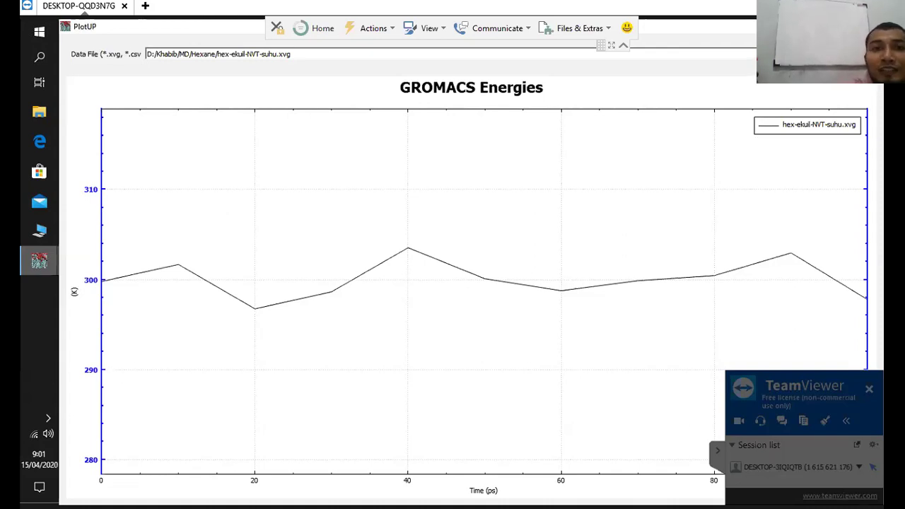
key("alt+F4")
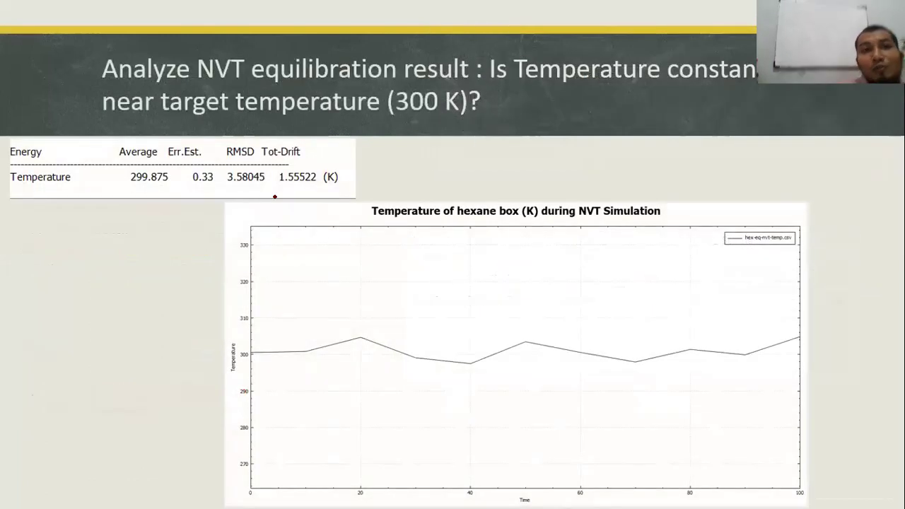
left_click_drag(123, 189, 219, 188)
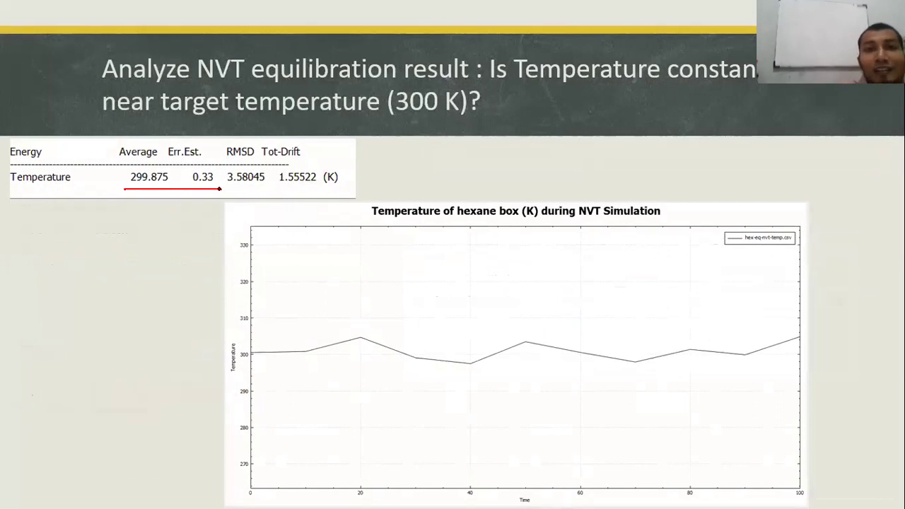
mouse_move(176, 167)
left_mouse_down()
mouse_move(118, 166)
mouse_move(122, 187)
mouse_move(216, 190)
mouse_move(224, 181)
mouse_move(157, 167)
left_mouse_up()
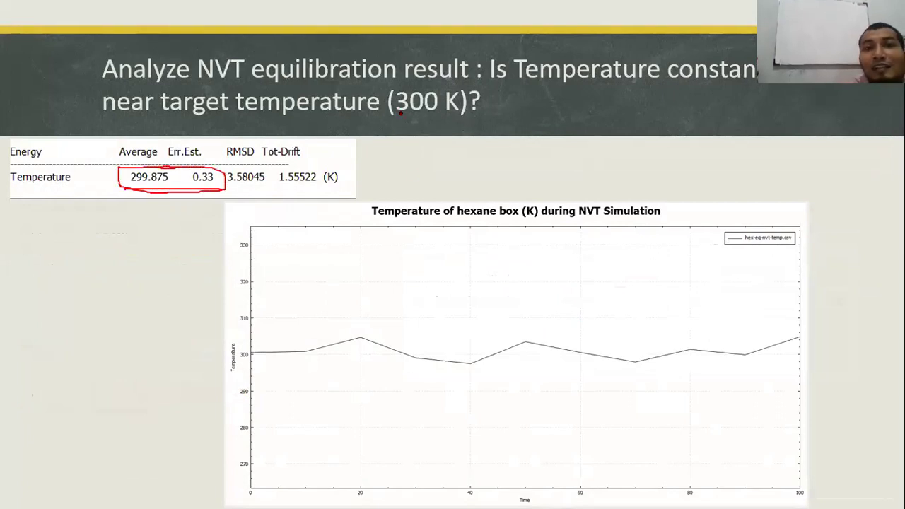
key("Right")
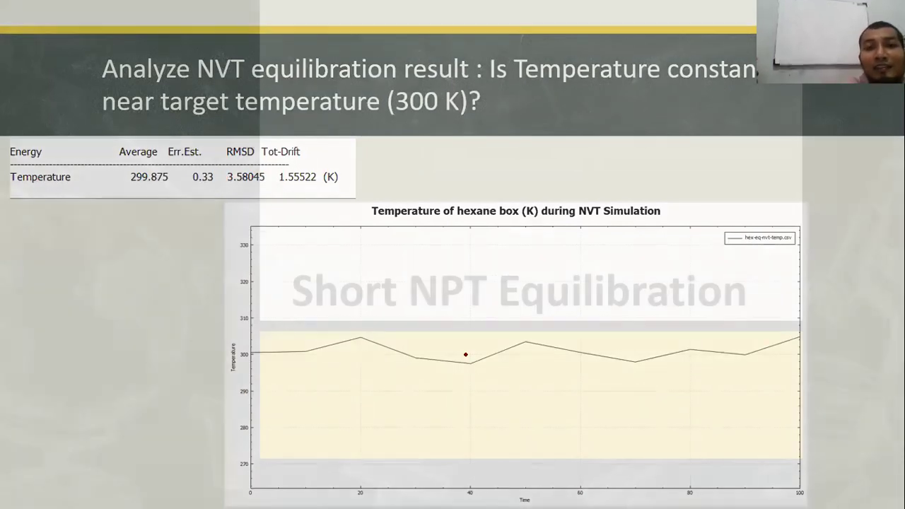
key("Right")
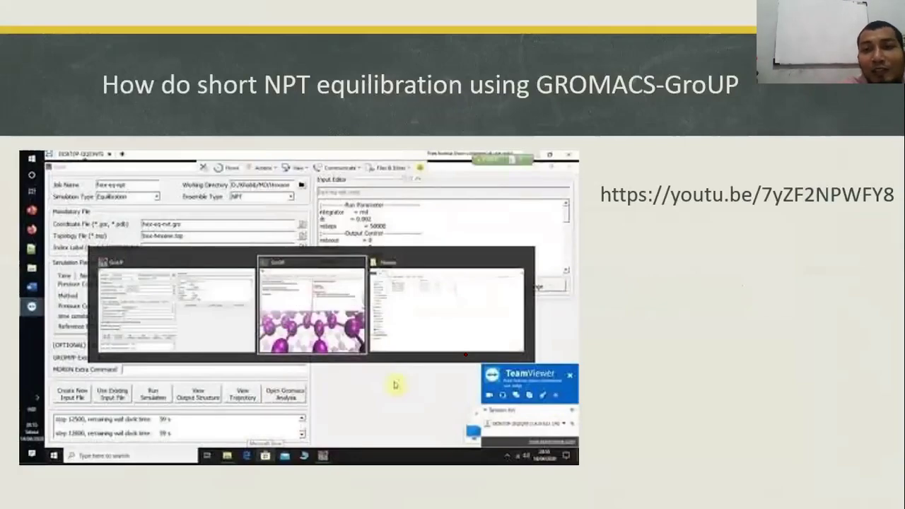
key("Right")
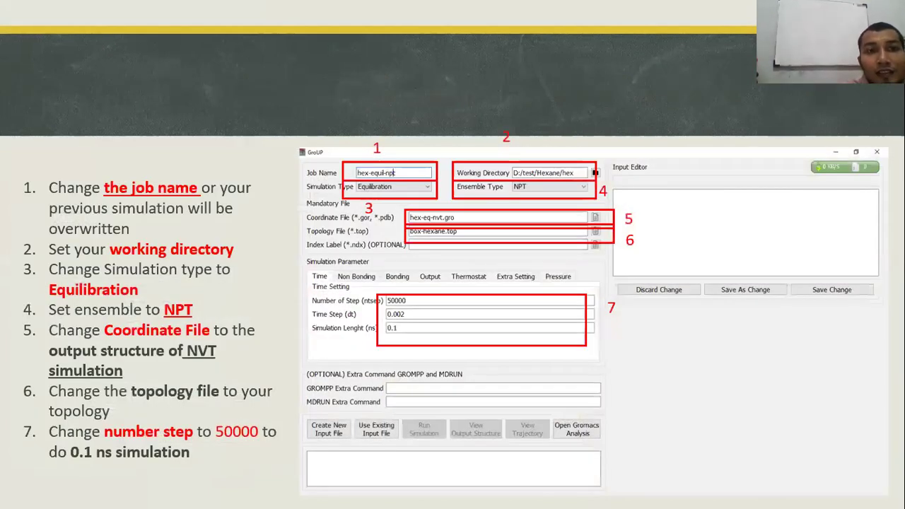
key("Right")
key("Left")
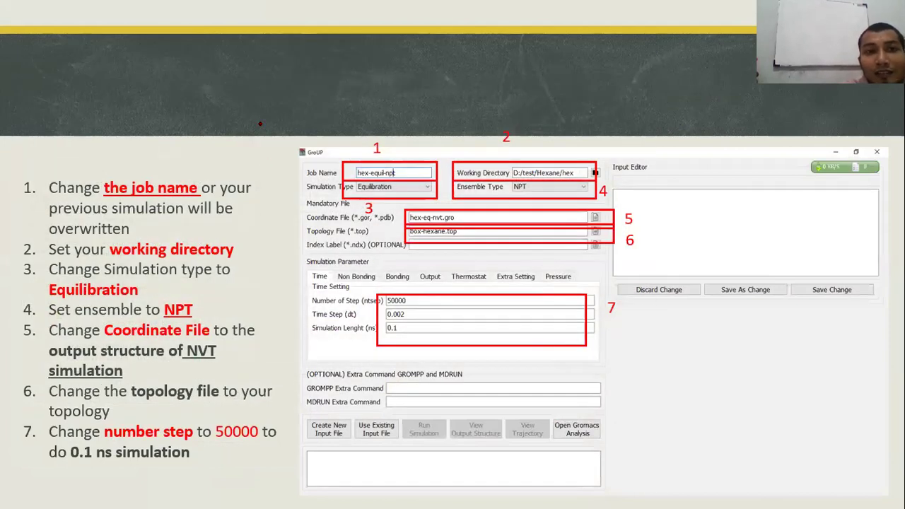
key("Right")
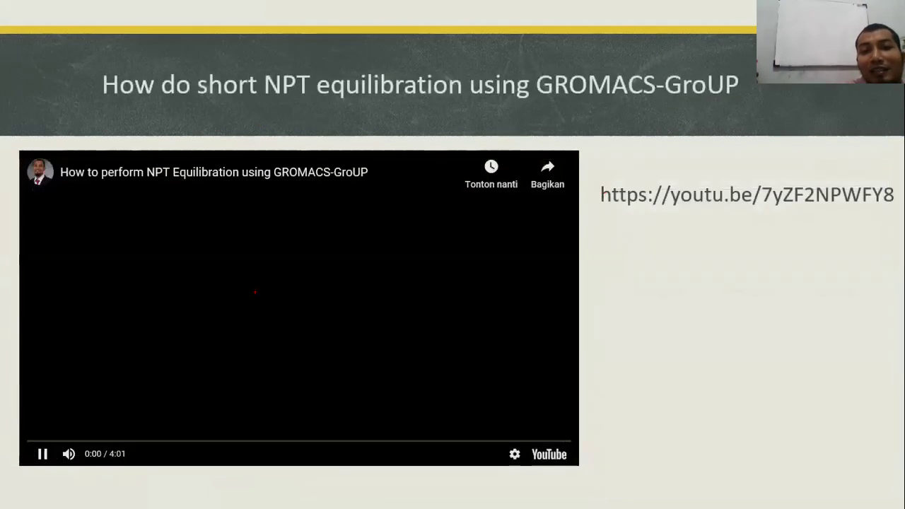
key("Left")
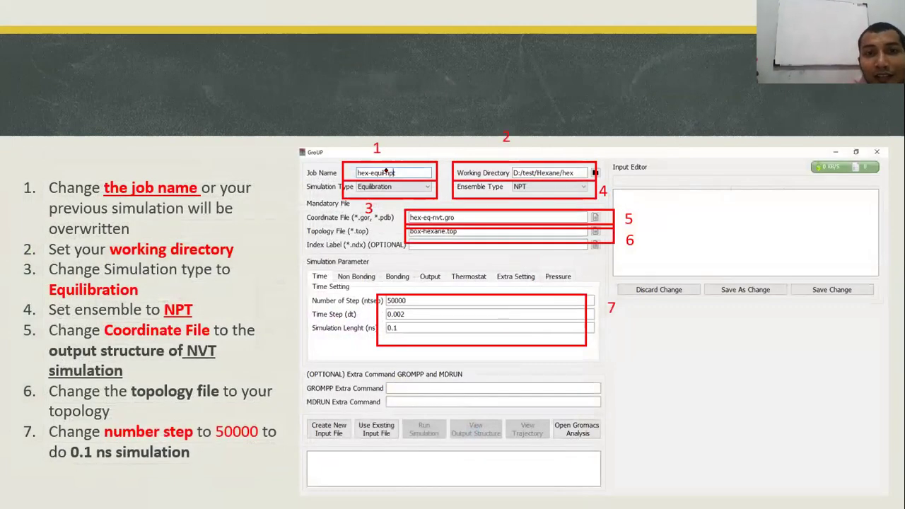
mouse_move(511, 177)
left_mouse_down()
mouse_move(506, 193)
mouse_move(557, 181)
left_mouse_up()
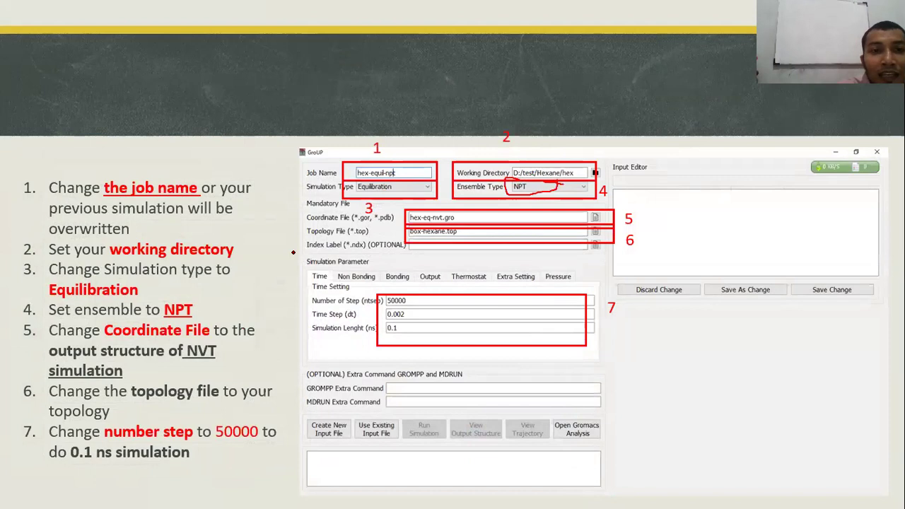
mouse_move(303, 222)
left_mouse_down()
mouse_move(403, 224)
mouse_move(334, 214)
left_mouse_up()
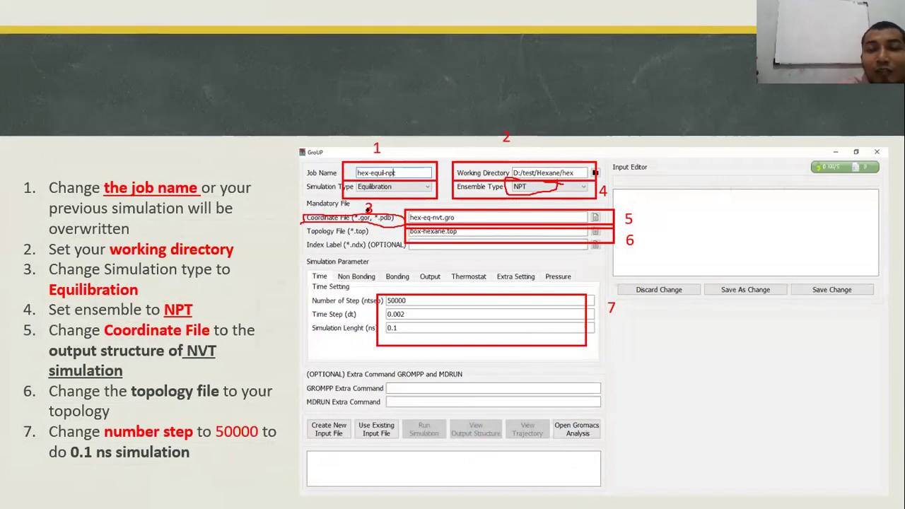
mouse_move(442, 221)
left_mouse_down()
mouse_move(471, 224)
mouse_move(637, 331)
mouse_move(668, 351)
left_mouse_up()
mouse_move(658, 329)
left_mouse_down()
mouse_move(664, 360)
mouse_move(689, 346)
mouse_move(693, 366)
left_mouse_up()
left_click_drag(701, 360, 712, 366)
left_click_drag(720, 339, 752, 359)
mouse_move(701, 387)
left_mouse_down()
mouse_move(685, 410)
mouse_move(712, 411)
mouse_move(721, 396)
left_mouse_up()
left_click(725, 391)
mouse_move(722, 398)
left_mouse_down()
mouse_move(768, 399)
mouse_move(803, 365)
left_mouse_up()
left_click_drag(804, 364, 817, 385)
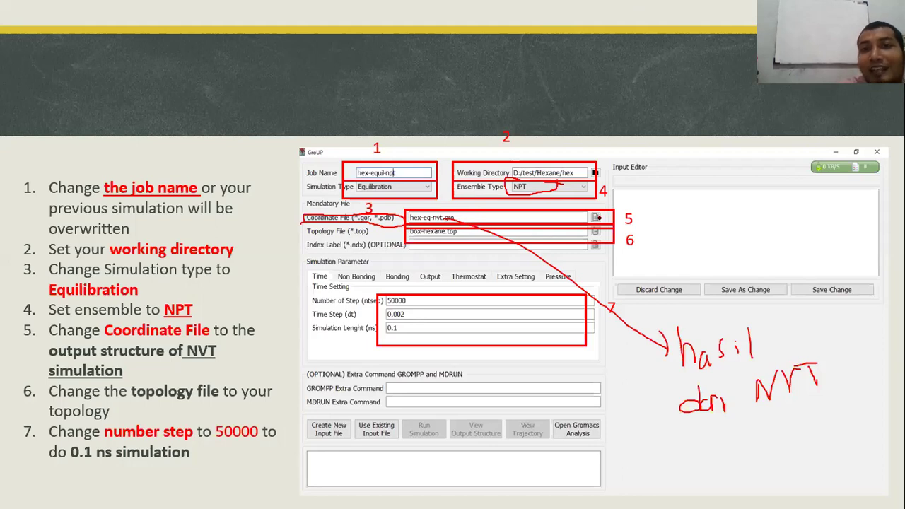
mouse_move(704, 439)
left_mouse_down()
mouse_move(847, 399)
mouse_move(863, 358)
mouse_move(658, 324)
mouse_move(683, 437)
mouse_move(726, 447)
left_mouse_up()
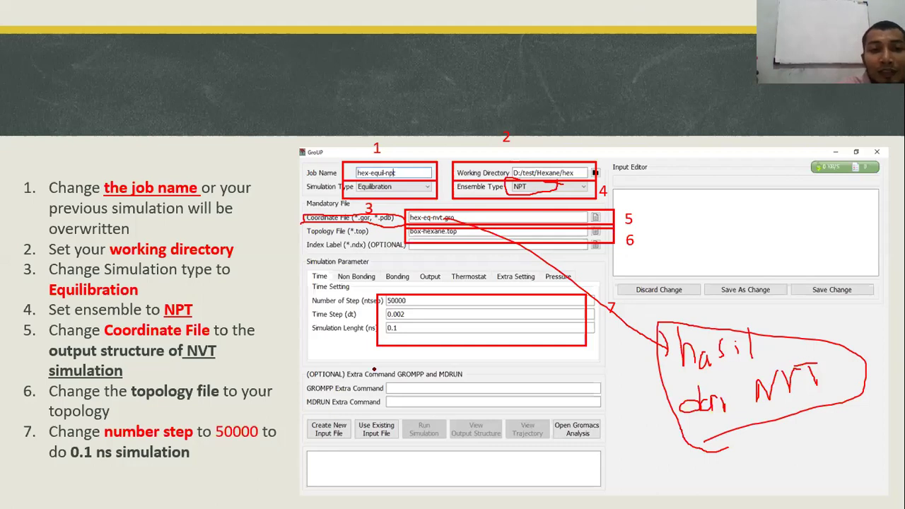
mouse_move(69, 459)
left_mouse_down()
mouse_move(195, 465)
mouse_move(198, 451)
mouse_move(100, 439)
left_mouse_up()
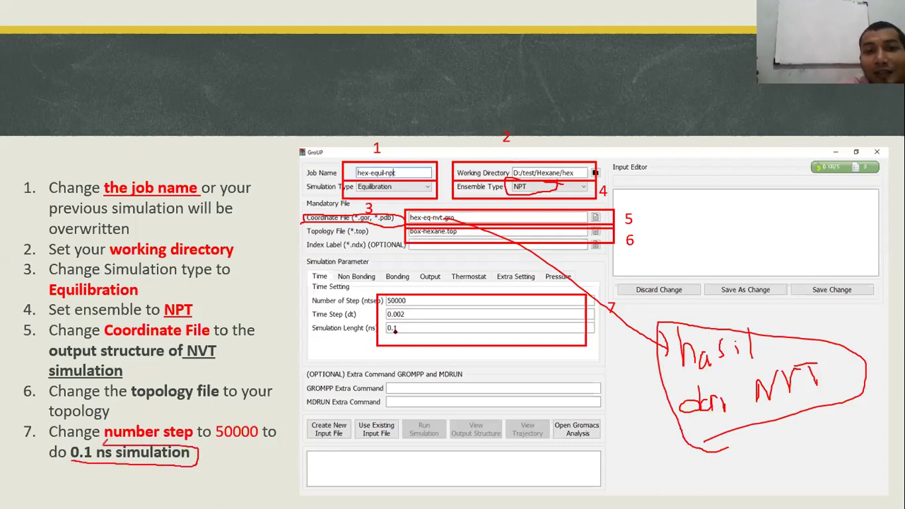
mouse_move(396, 324)
left_mouse_down()
mouse_move(374, 334)
mouse_move(393, 344)
left_mouse_up()
mouse_move(489, 326)
left_mouse_down()
mouse_move(409, 304)
mouse_move(416, 299)
mouse_move(407, 308)
left_mouse_up()
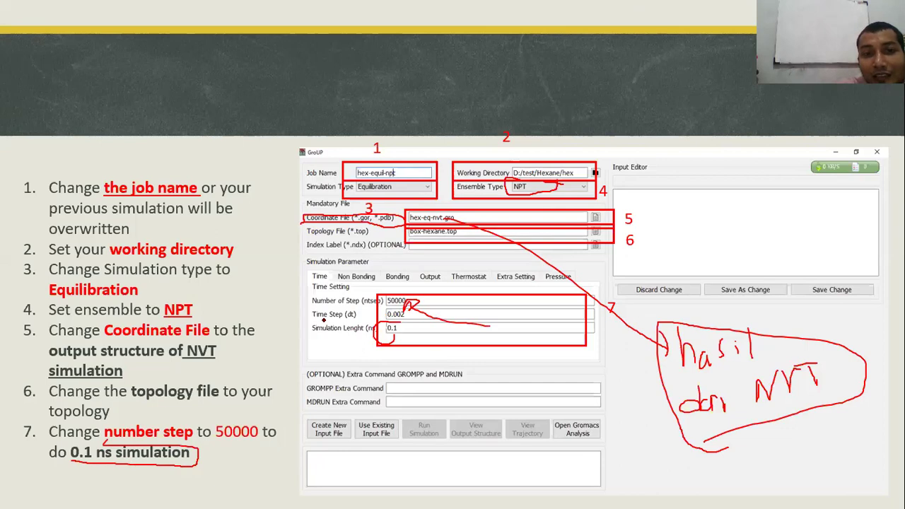
left_click_drag(312, 339, 355, 337)
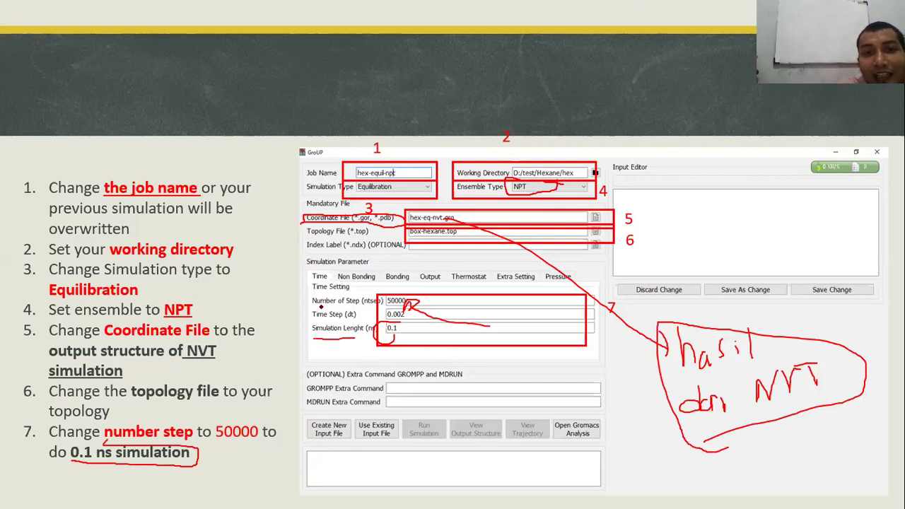
mouse_move(315, 298)
left_mouse_down()
mouse_move(301, 299)
mouse_move(314, 318)
left_mouse_up()
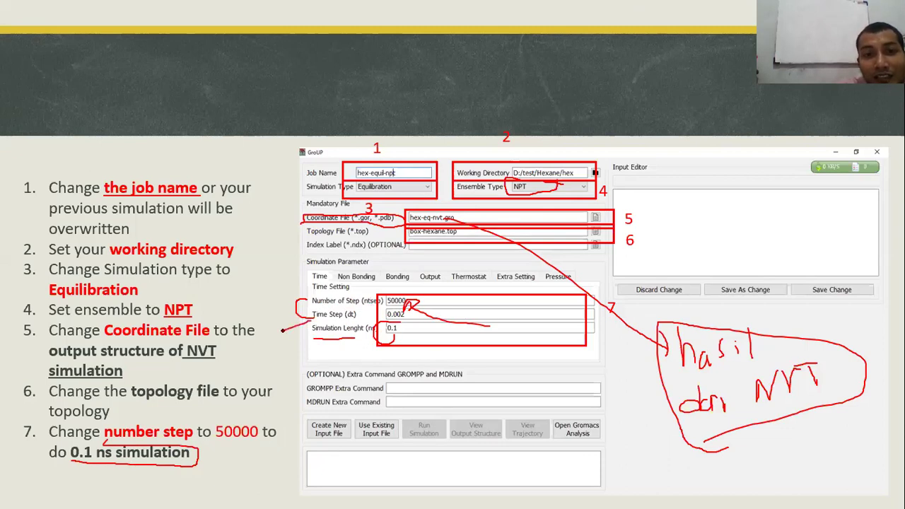
mouse_move(280, 327)
left_mouse_down()
mouse_move(296, 337)
mouse_move(282, 362)
mouse_move(299, 347)
mouse_move(285, 362)
left_mouse_up()
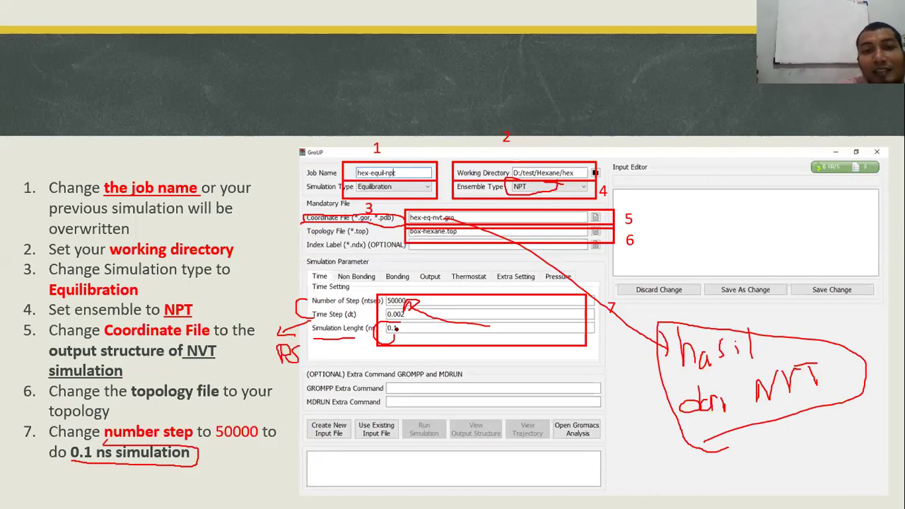
key("Right")
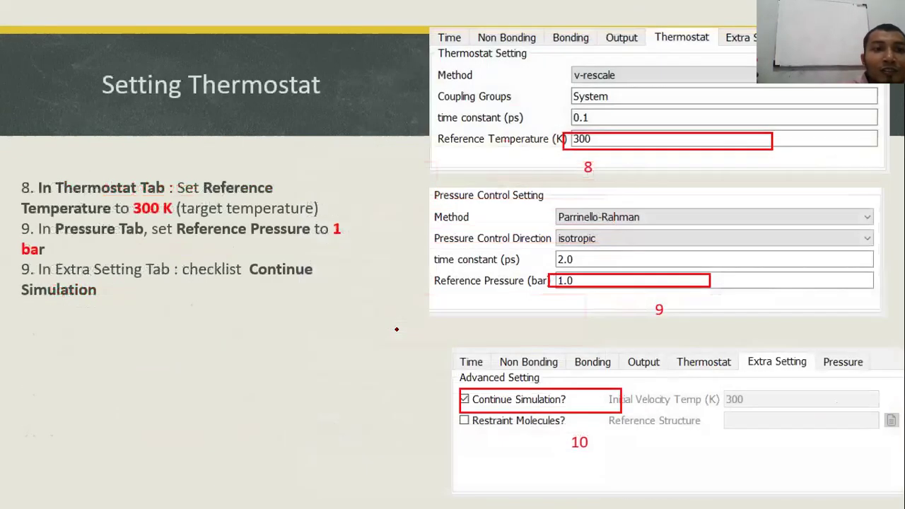
mouse_move(269, 192)
left_mouse_down()
mouse_move(362, 174)
mouse_move(531, 155)
left_mouse_up()
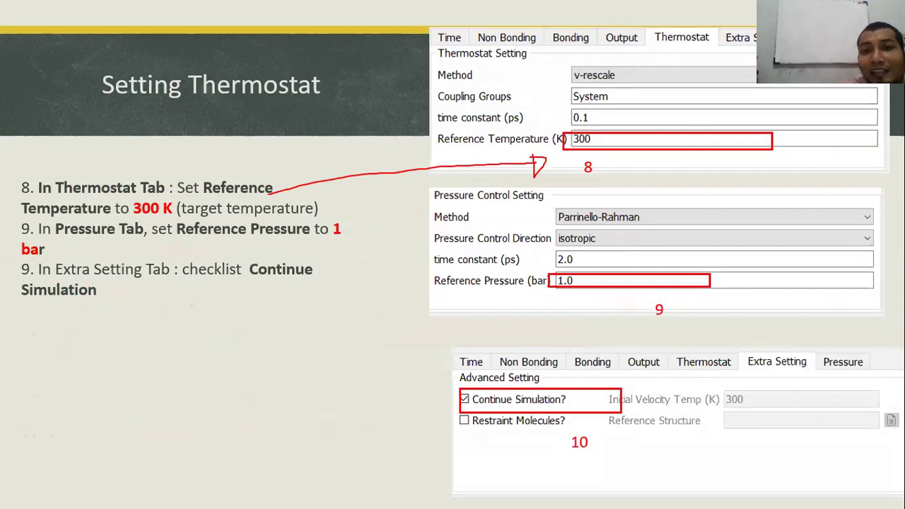
left_click_drag(662, 209, 709, 189)
left_click_drag(641, 236, 674, 221)
mouse_move(612, 253)
left_mouse_down()
mouse_move(621, 266)
mouse_move(664, 233)
left_mouse_up()
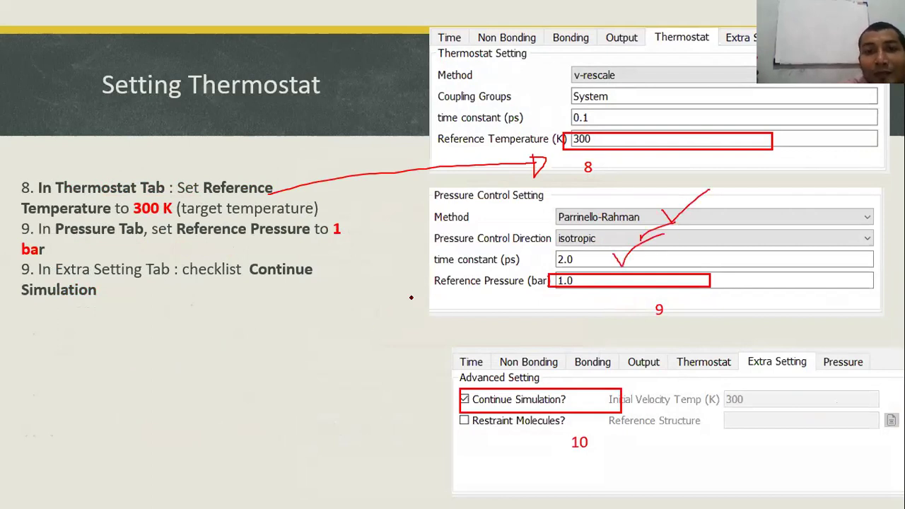
mouse_move(431, 297)
left_mouse_down()
mouse_move(730, 299)
mouse_move(732, 270)
mouse_move(427, 272)
mouse_move(429, 291)
mouse_move(459, 292)
left_mouse_up()
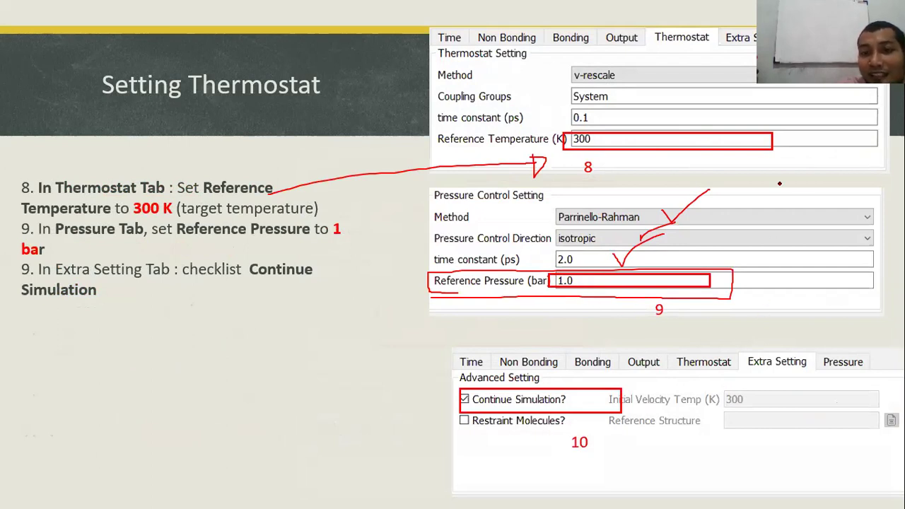
mouse_move(199, 297)
left_mouse_down()
mouse_move(265, 338)
mouse_move(446, 391)
mouse_move(443, 406)
mouse_move(435, 377)
mouse_move(450, 393)
left_mouse_up()
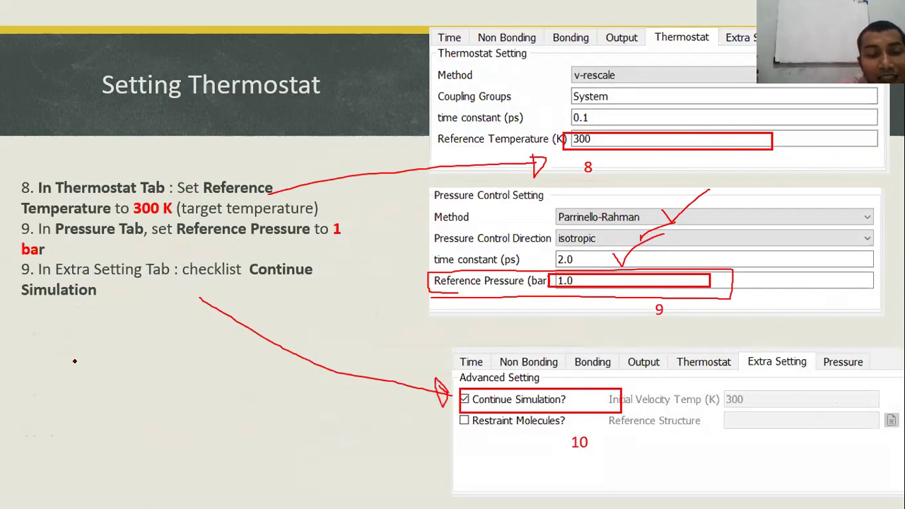
left_click_drag(66, 387, 84, 355)
mouse_move(99, 382)
left_mouse_down()
mouse_move(103, 357)
mouse_move(138, 355)
left_mouse_up()
mouse_move(145, 380)
left_mouse_down()
mouse_move(204, 383)
mouse_move(262, 452)
mouse_move(296, 432)
left_mouse_up()
mouse_move(754, 393)
left_mouse_down()
mouse_move(734, 380)
mouse_move(629, 375)
mouse_move(612, 390)
mouse_move(627, 411)
mouse_move(700, 415)
mouse_move(764, 418)
mouse_move(795, 399)
mouse_move(731, 386)
left_mouse_up()
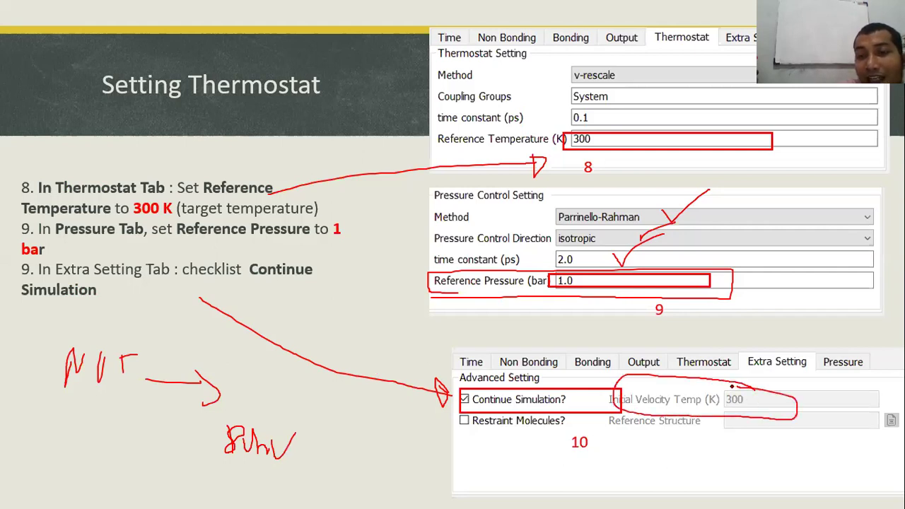
mouse_move(311, 438)
left_mouse_down()
mouse_move(267, 404)
mouse_move(207, 408)
mouse_move(229, 479)
mouse_move(313, 446)
mouse_move(294, 420)
mouse_move(389, 456)
mouse_move(441, 408)
left_mouse_up()
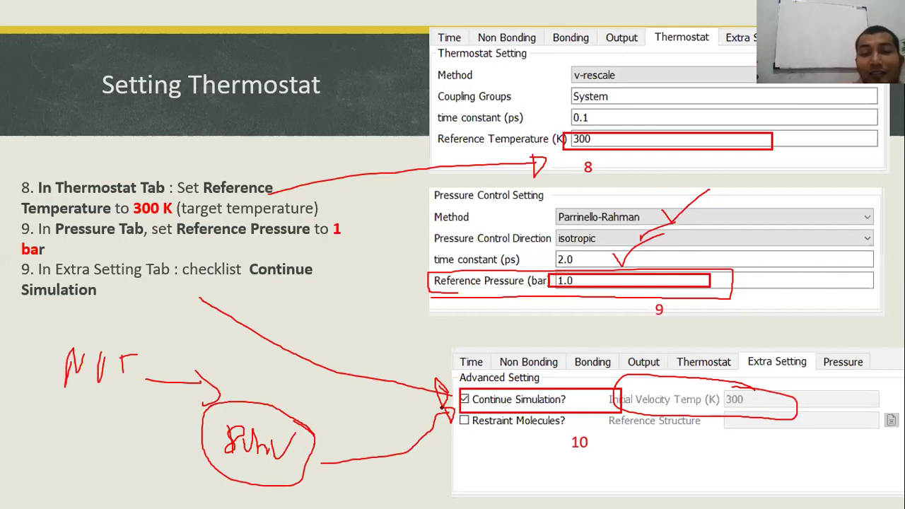
key("Right")
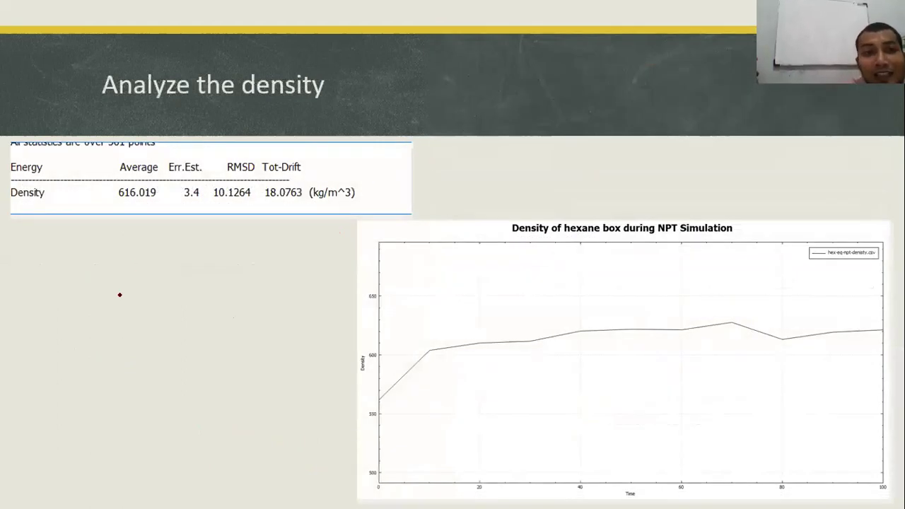
mouse_move(55, 266)
left_mouse_down()
mouse_move(75, 255)
mouse_move(82, 234)
mouse_move(109, 262)
mouse_move(114, 247)
mouse_move(136, 247)
left_mouse_up()
mouse_move(51, 332)
left_mouse_down()
mouse_move(53, 375)
mouse_move(69, 353)
mouse_move(71, 387)
left_mouse_up()
mouse_move(106, 359)
left_mouse_down()
mouse_move(106, 371)
mouse_move(124, 370)
mouse_move(145, 390)
mouse_move(168, 374)
left_mouse_up()
mouse_move(53, 378)
left_mouse_down()
mouse_move(51, 435)
mouse_move(121, 428)
mouse_move(128, 438)
mouse_move(177, 413)
mouse_move(172, 432)
mouse_move(195, 434)
mouse_move(211, 423)
mouse_move(202, 413)
mouse_move(188, 464)
left_mouse_up()
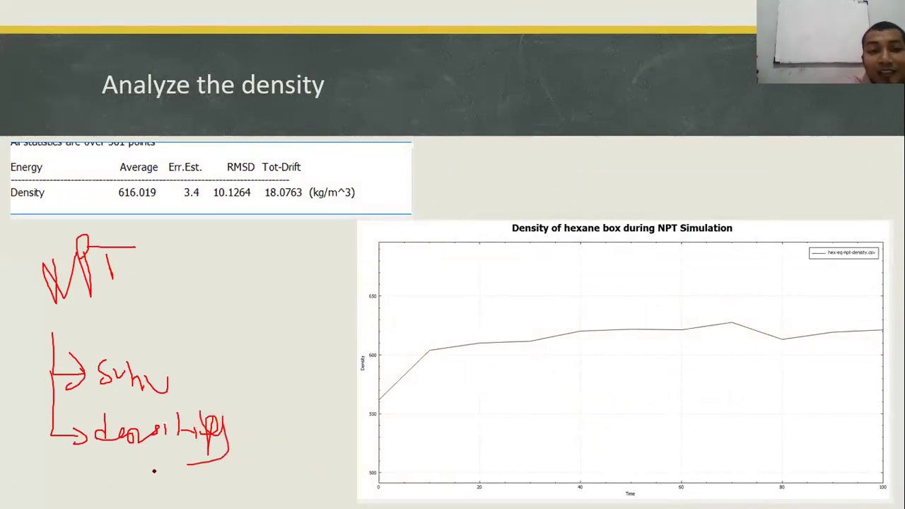
mouse_move(90, 456)
left_mouse_down()
mouse_move(216, 465)
mouse_move(235, 422)
mouse_move(137, 398)
mouse_move(84, 406)
mouse_move(93, 463)
left_mouse_up()
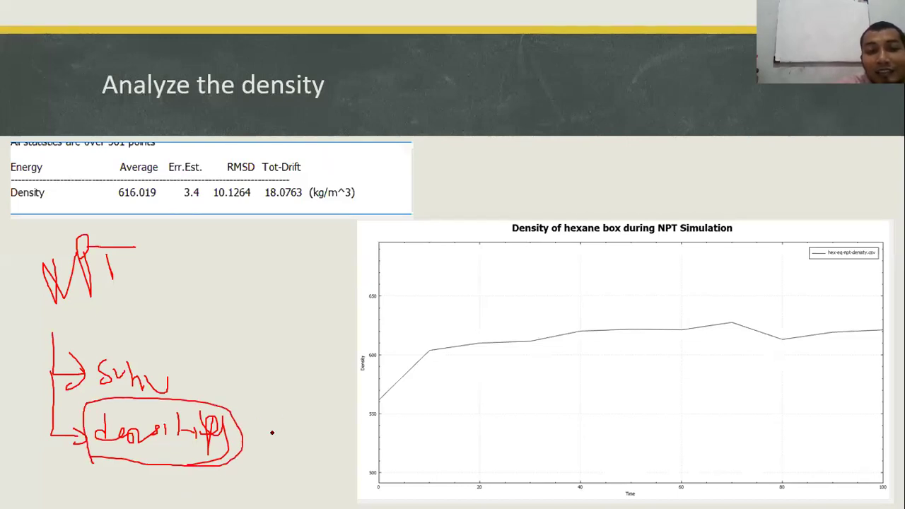
mouse_move(239, 436)
left_mouse_down()
mouse_move(255, 405)
mouse_move(258, 350)
mouse_move(272, 362)
mouse_move(255, 365)
left_mouse_up()
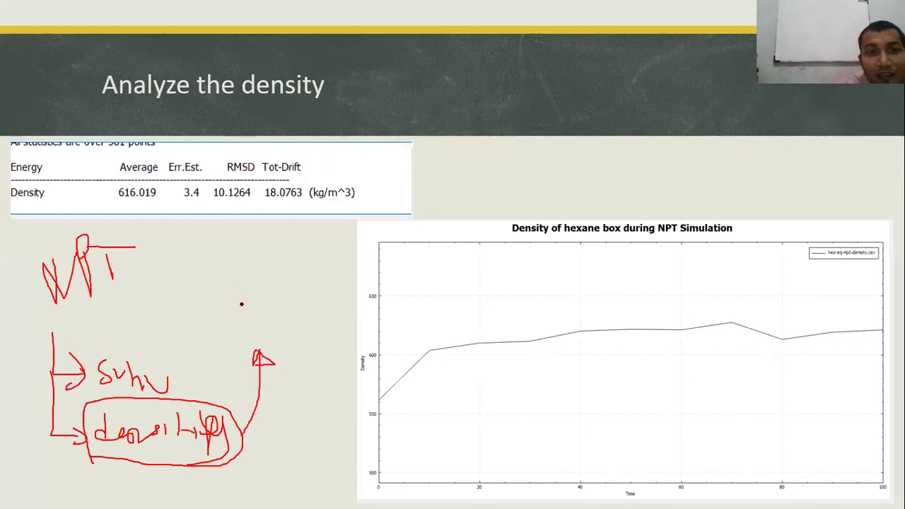
left_click_drag(111, 204, 167, 202)
mouse_move(376, 403)
left_mouse_down()
mouse_move(391, 380)
mouse_move(460, 346)
mouse_move(657, 326)
mouse_move(855, 336)
left_mouse_up()
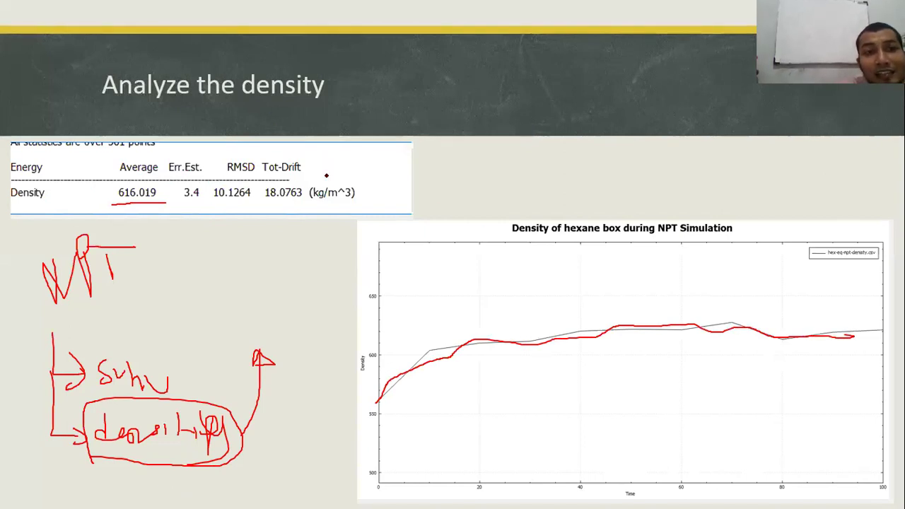
mouse_move(475, 154)
left_mouse_down()
mouse_move(558, 153)
mouse_move(566, 164)
mouse_move(595, 160)
mouse_move(618, 170)
mouse_move(613, 175)
mouse_move(631, 168)
mouse_move(673, 178)
left_mouse_up()
mouse_move(520, 190)
left_mouse_down()
mouse_move(504, 257)
mouse_move(535, 258)
mouse_move(508, 292)
left_mouse_up()
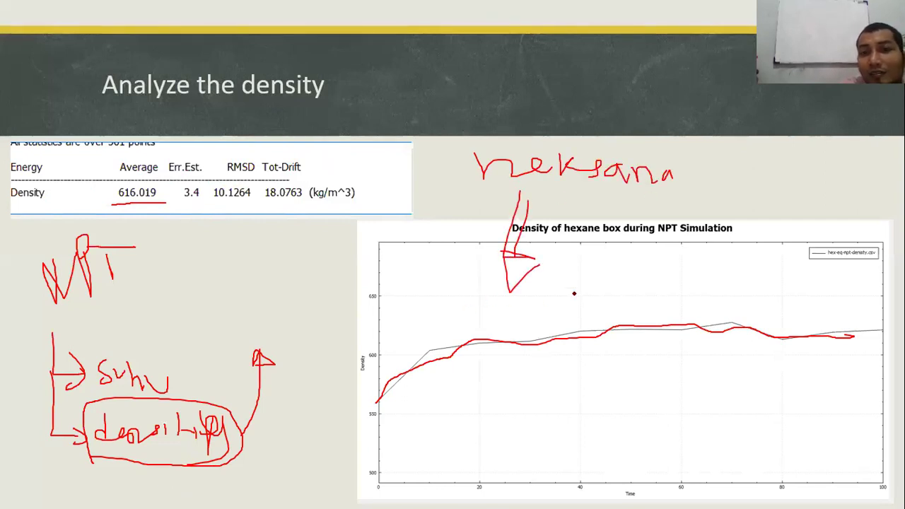
left_click_drag(568, 273, 564, 290)
mouse_move(572, 251)
left_mouse_down()
mouse_move(555, 282)
mouse_move(558, 276)
mouse_move(600, 286)
mouse_move(634, 269)
left_mouse_up()
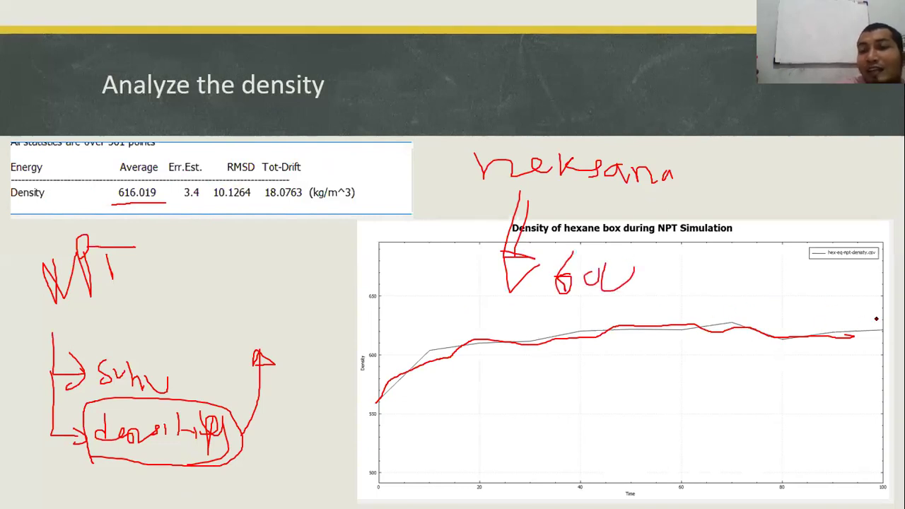